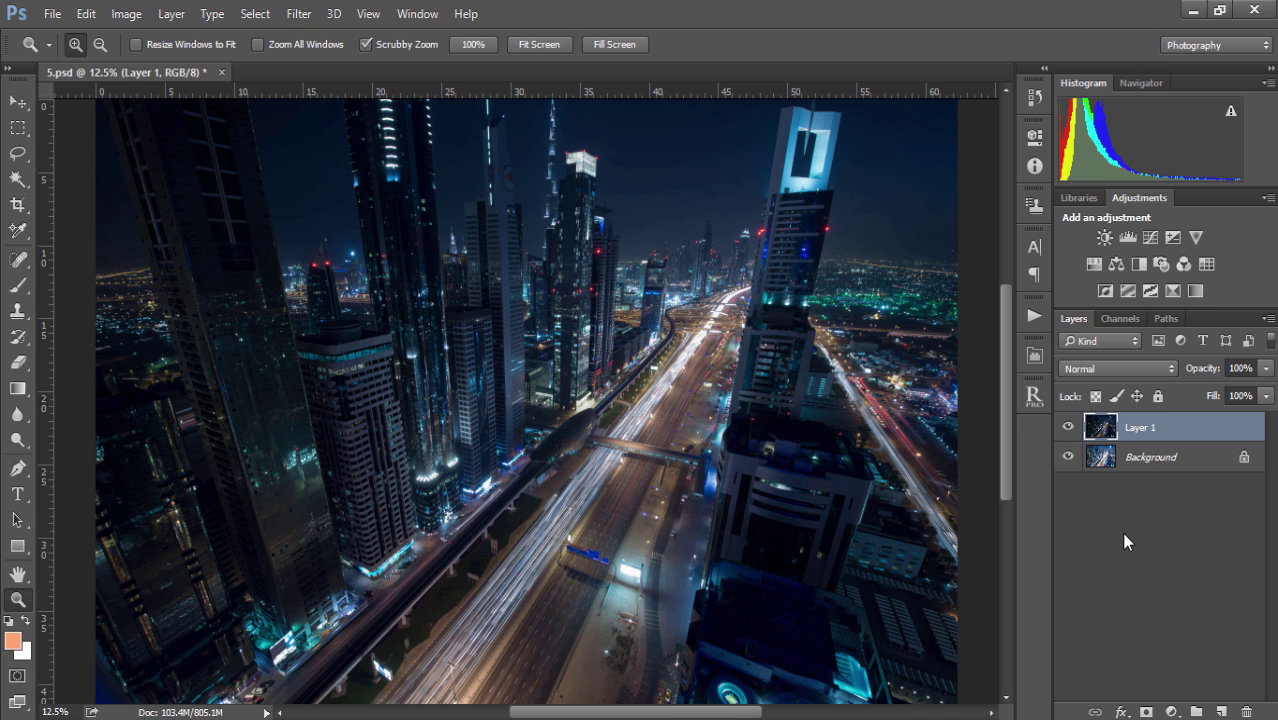
Open the Raya Pro extension on its LMs luminosity mask tab.
{"action": "left_click", "coordinate": [1034, 398]}
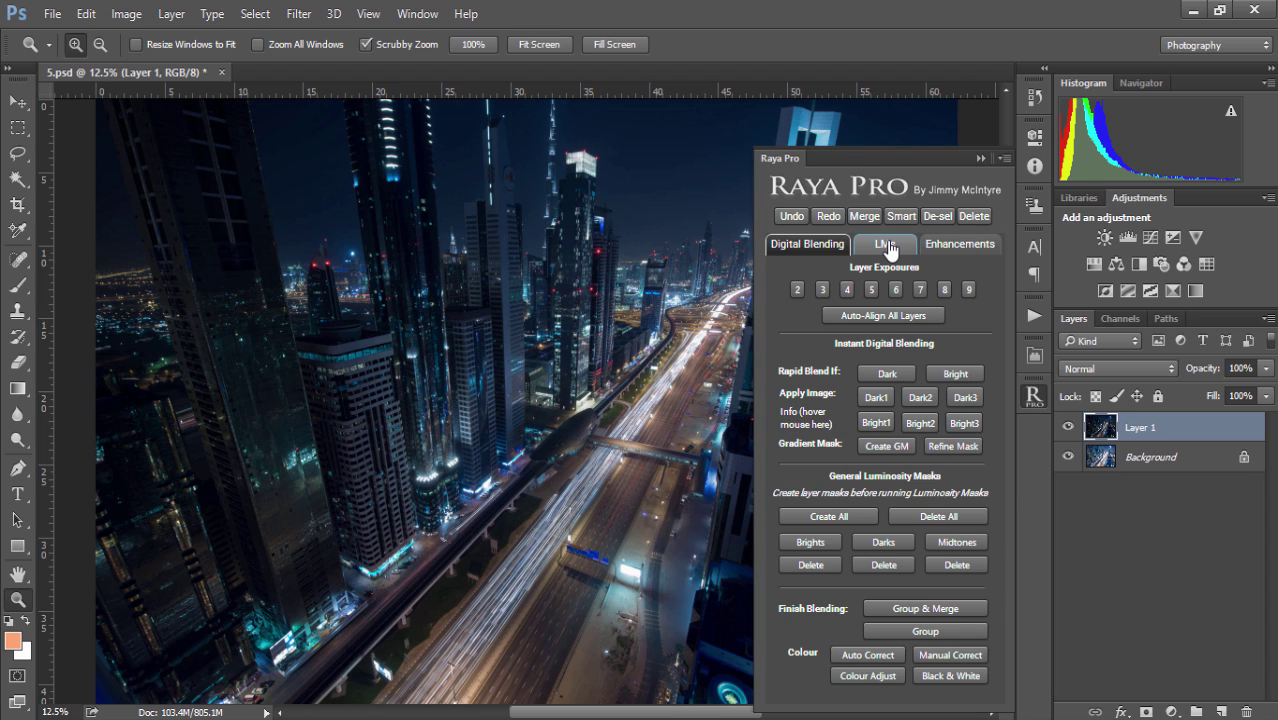
{"action": "left_click", "coordinate": [887, 246]}
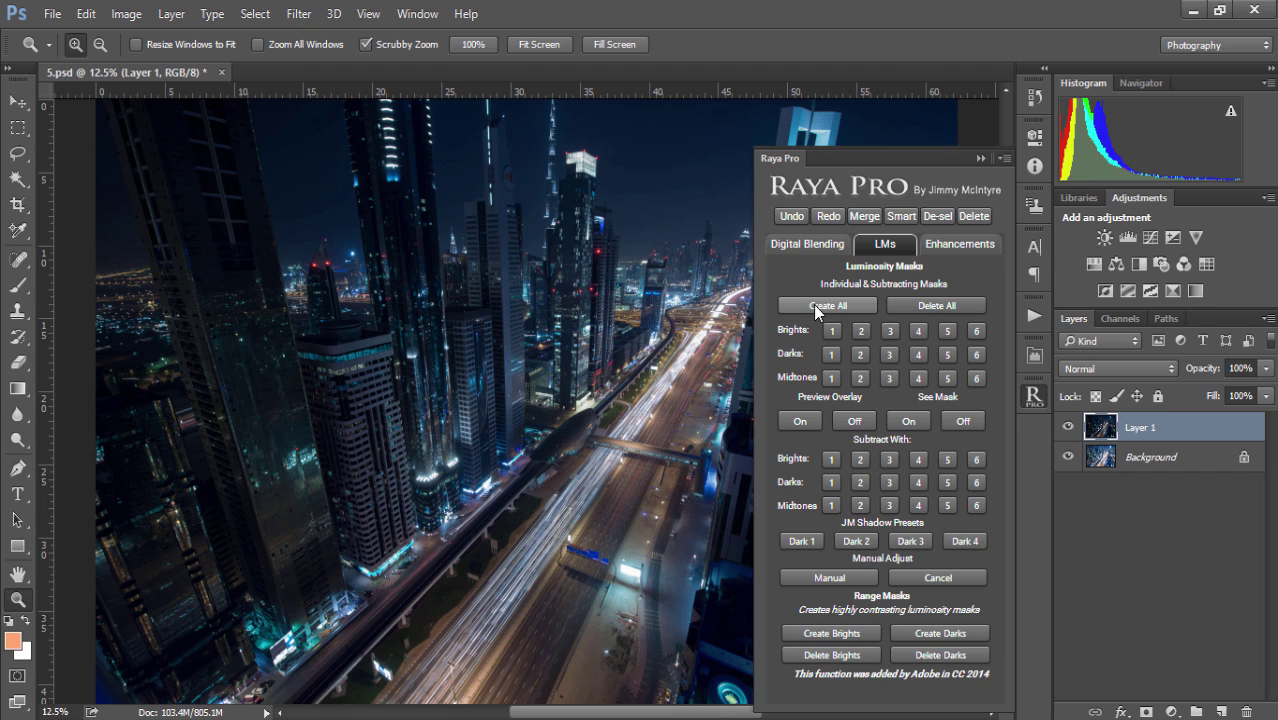
{"action": "left_click", "coordinate": [806, 245]}
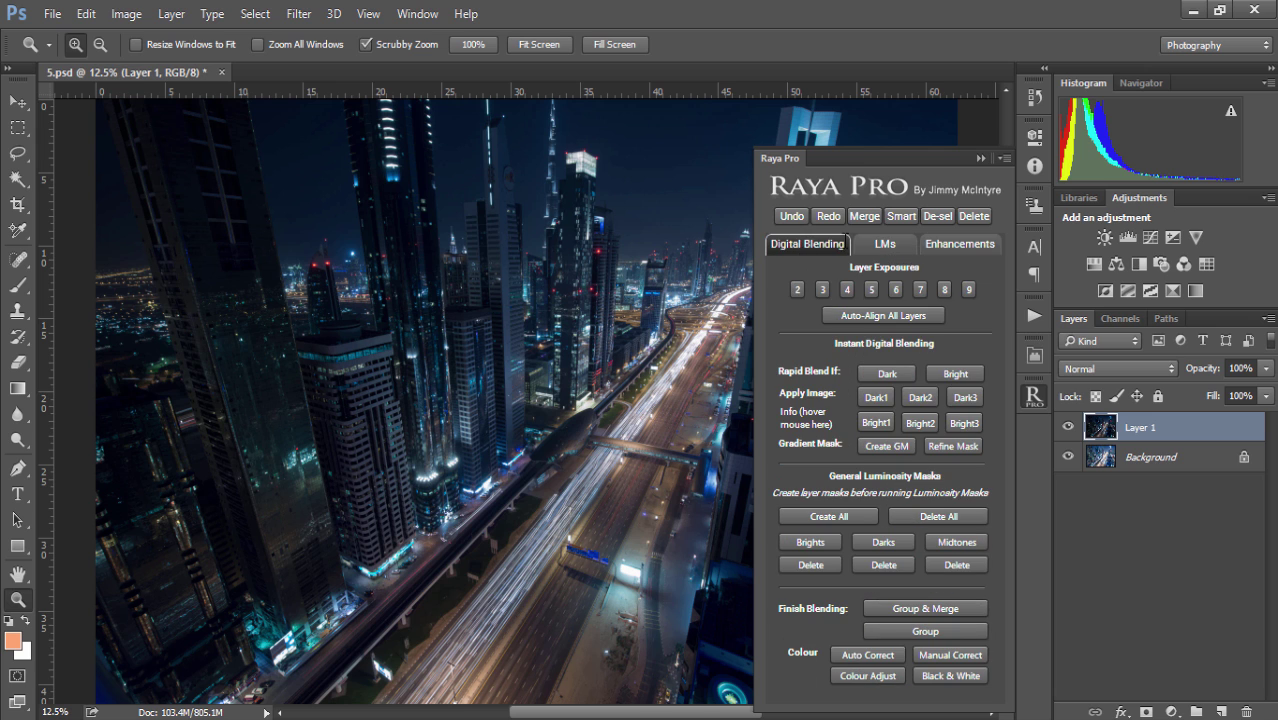
{"action": "left_click", "coordinate": [883, 254]}
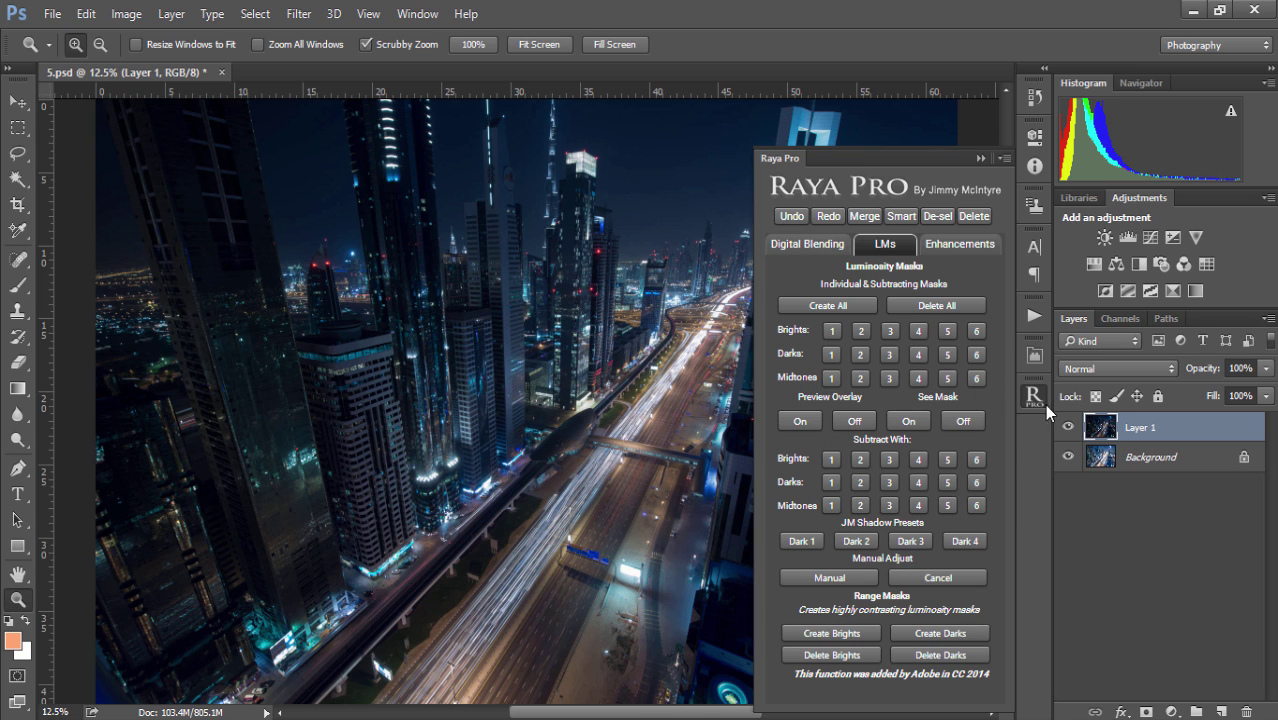
Hide Layer 1 to show the brighter Background exposure, select Background, then compare exposures.
{"action": "left_click", "coordinate": [1068, 427]}
{"action": "left_click", "coordinate": [1146, 465]}
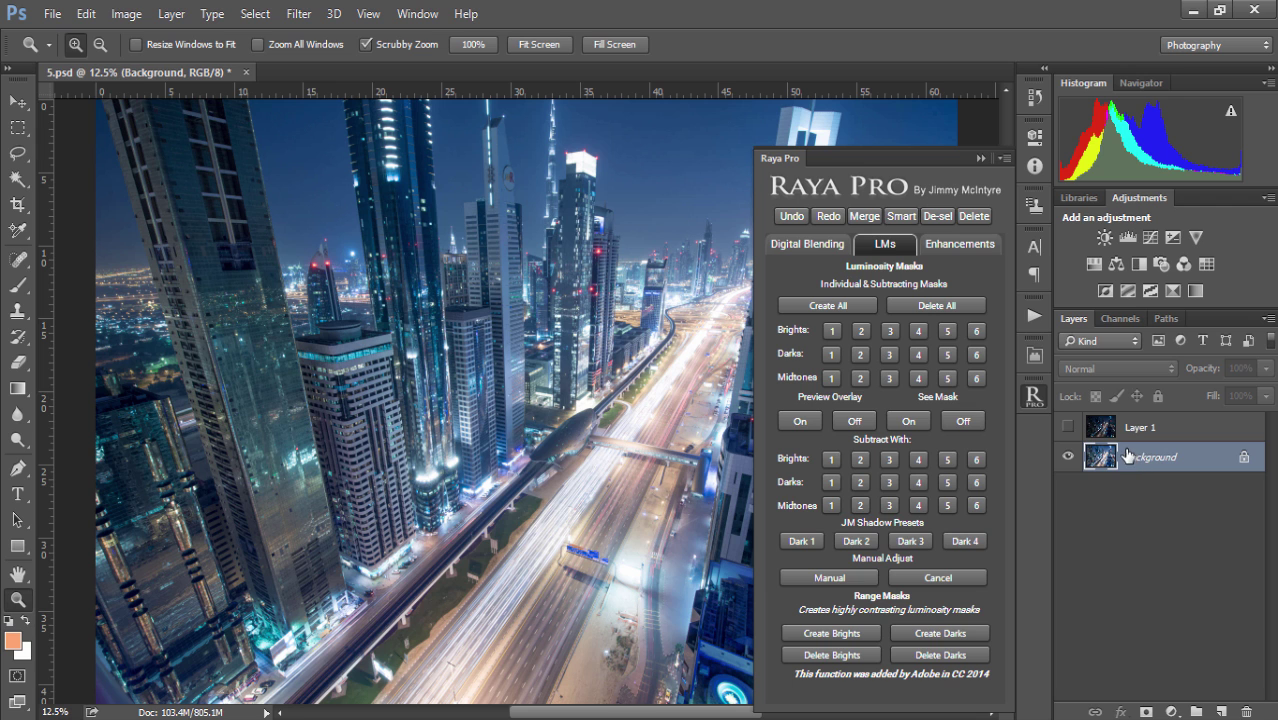
{"action": "left_click", "coordinate": [1068, 427]}
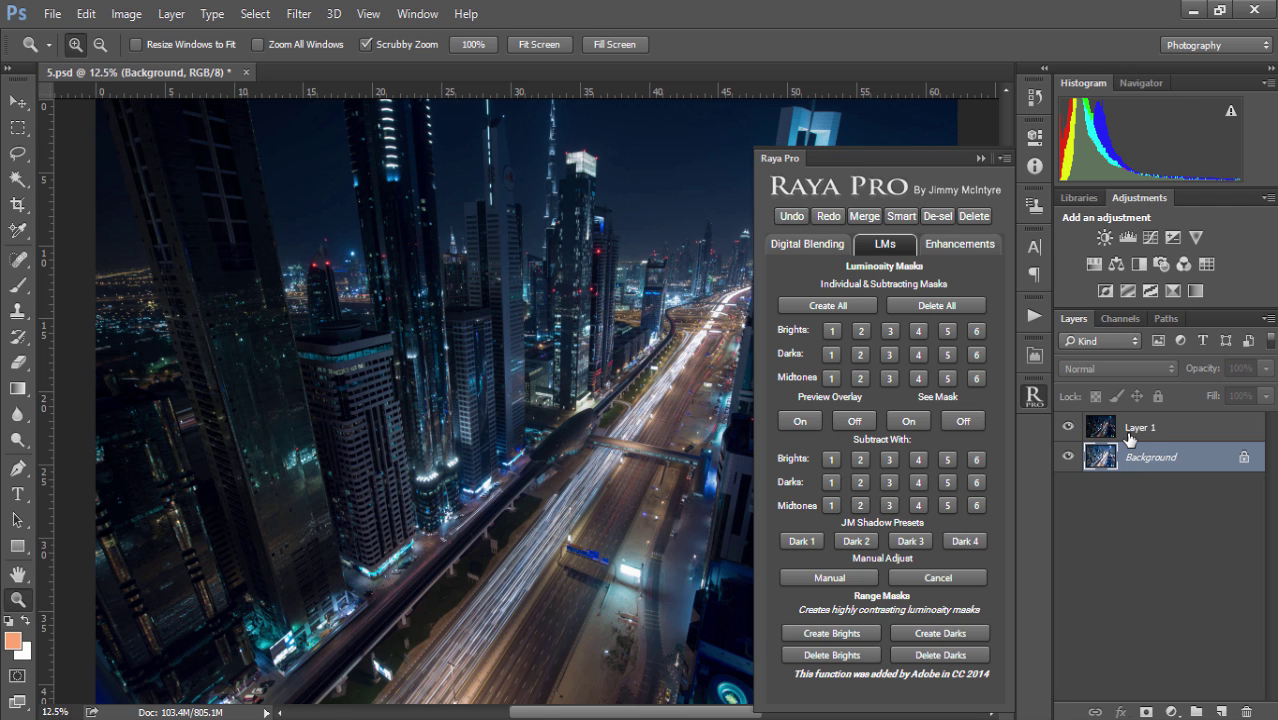
Hide Layer 1, create all Raya Pro luminosity masks, and check the new channels.
{"action": "left_click", "coordinate": [1067, 427]}
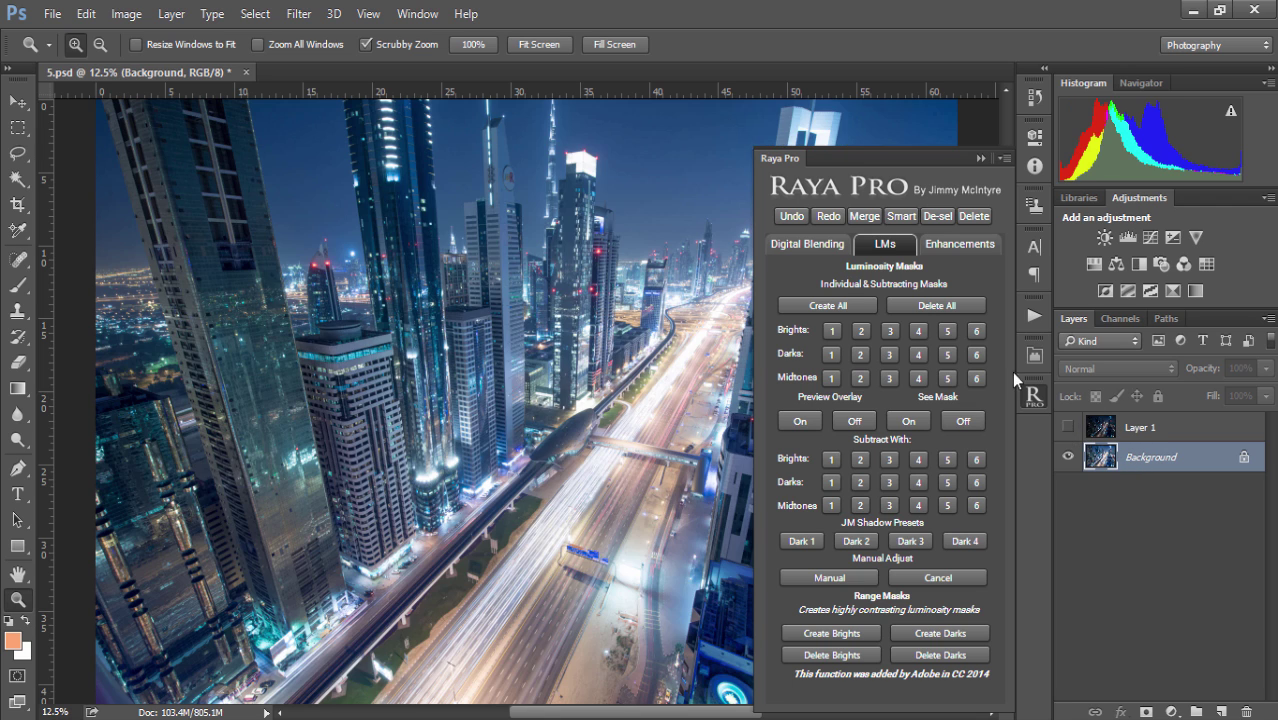
{"action": "left_click", "coordinate": [817, 305]}
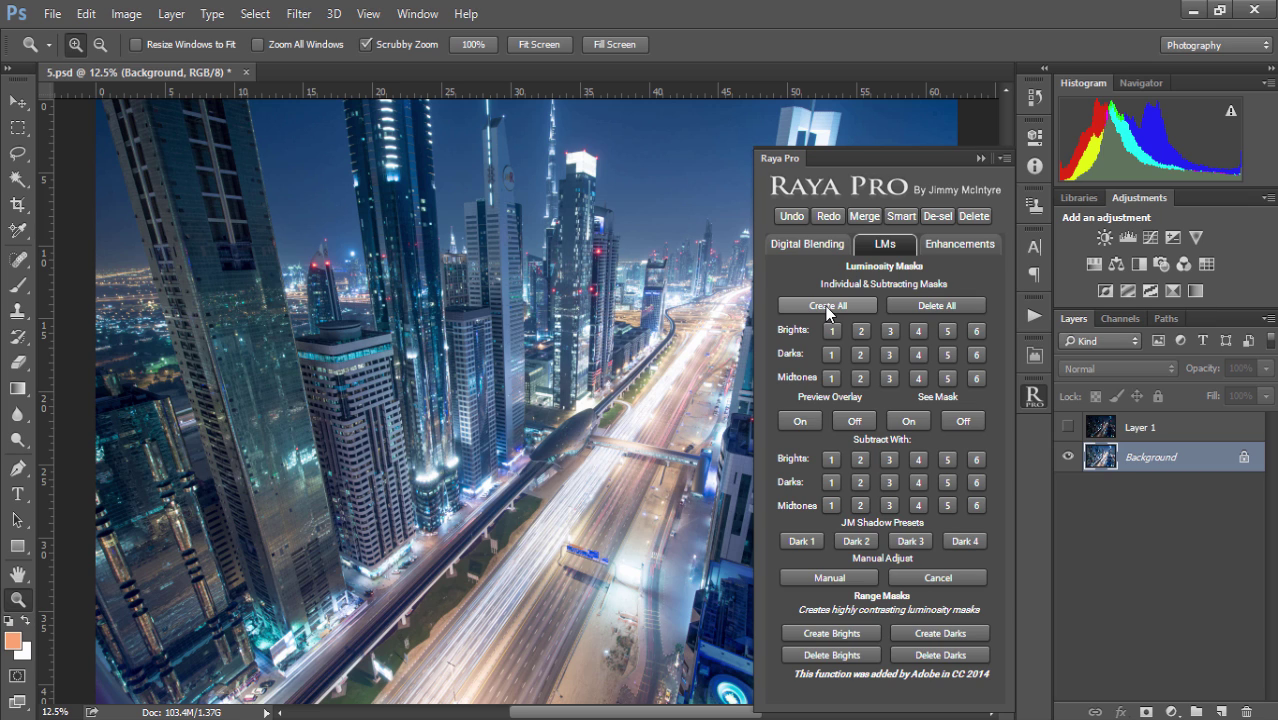
{"action": "left_click", "coordinate": [956, 248]}
{"action": "left_click", "coordinate": [973, 484]}
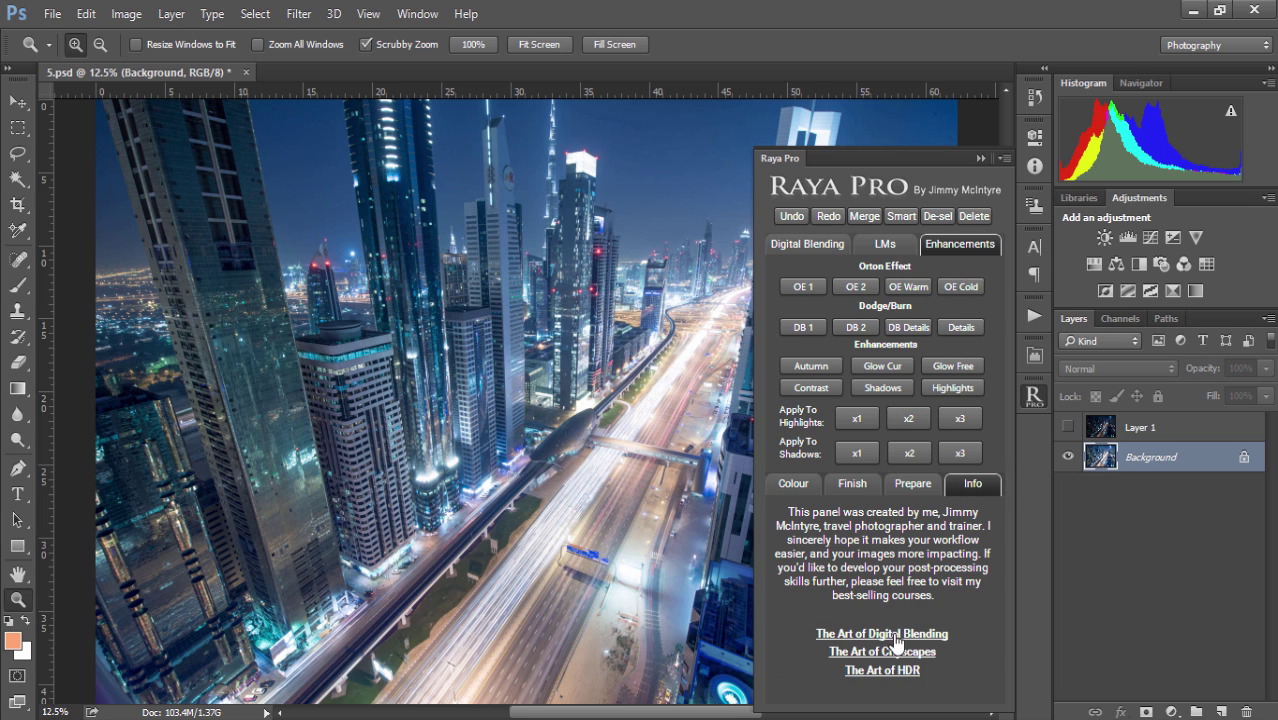
{"action": "left_click", "coordinate": [800, 486]}
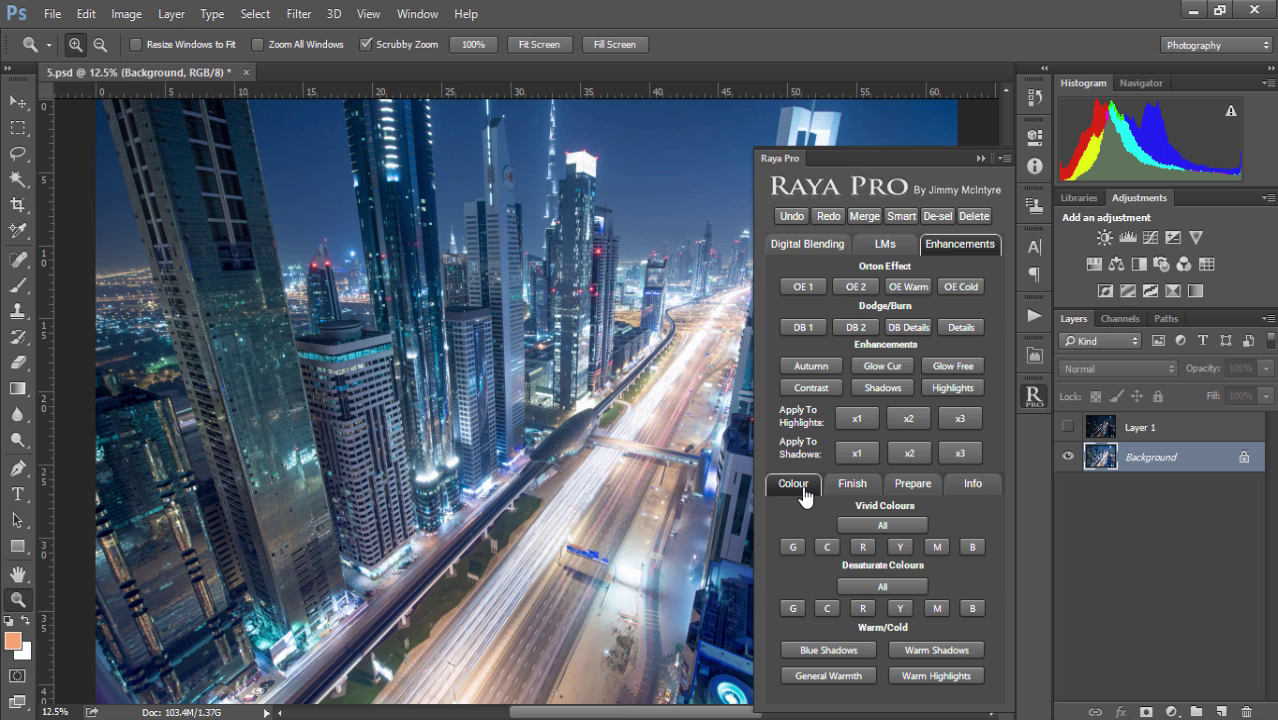
{"action": "left_click", "coordinate": [885, 244]}
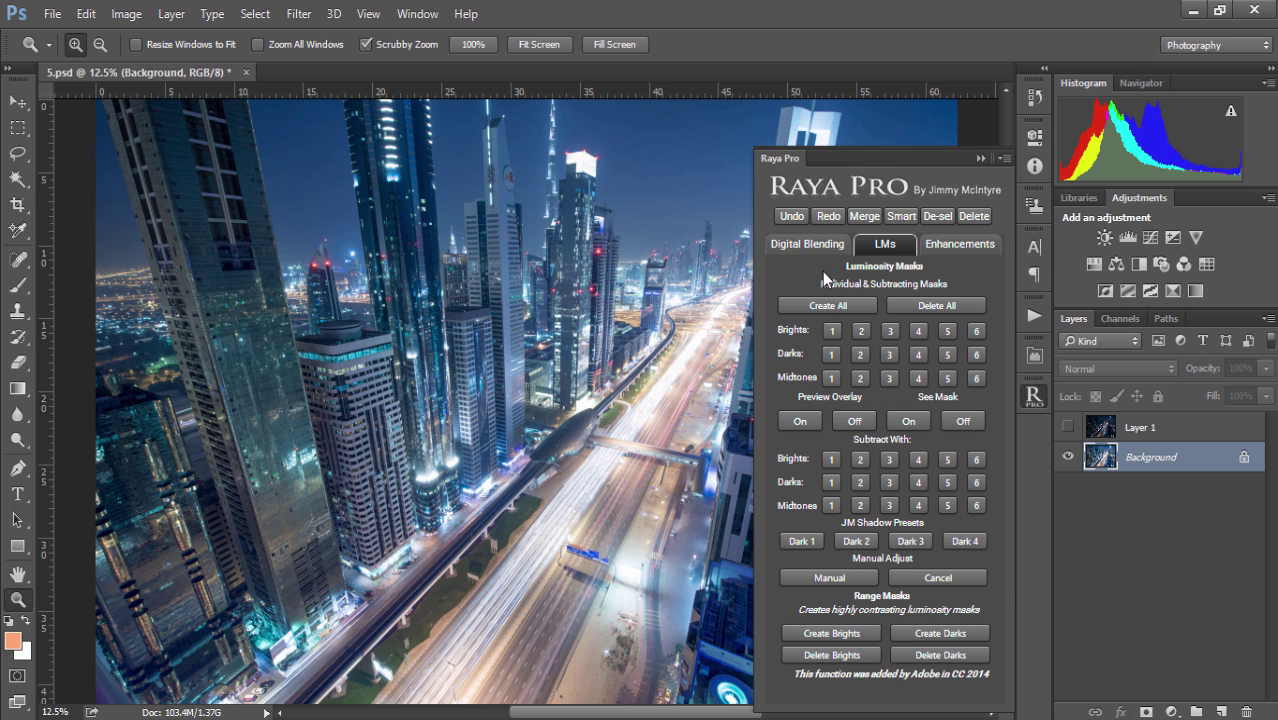
{"action": "left_click", "coordinate": [1123, 320]}
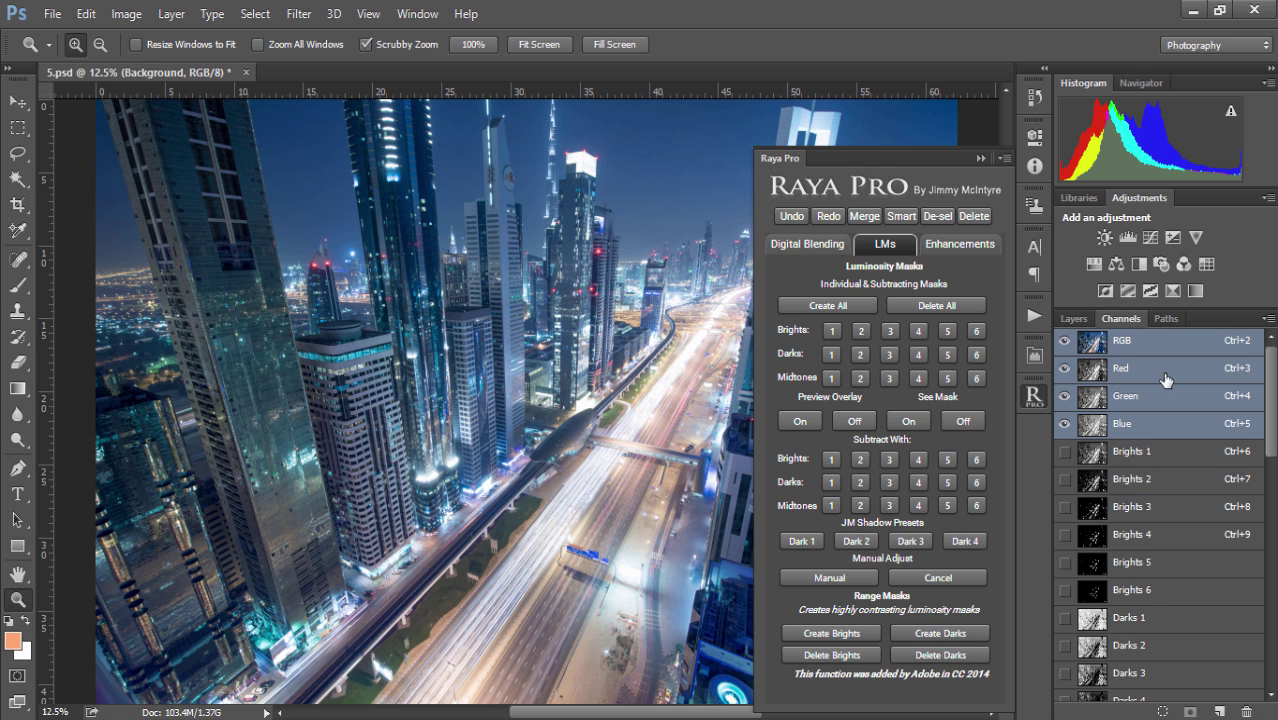
{"action": "left_click", "coordinate": [1075, 320]}
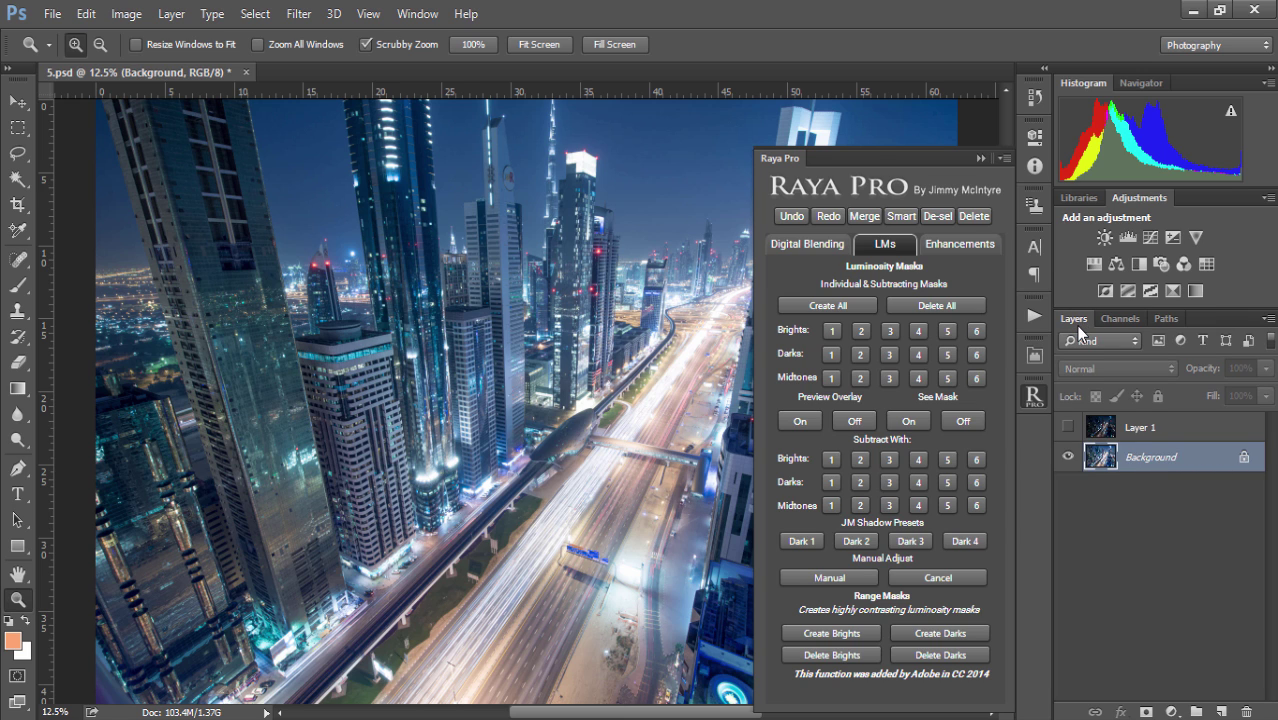
Show and select Layer 1, then give it a black hide-all layer mask.
{"action": "left_click", "coordinate": [1068, 427]}
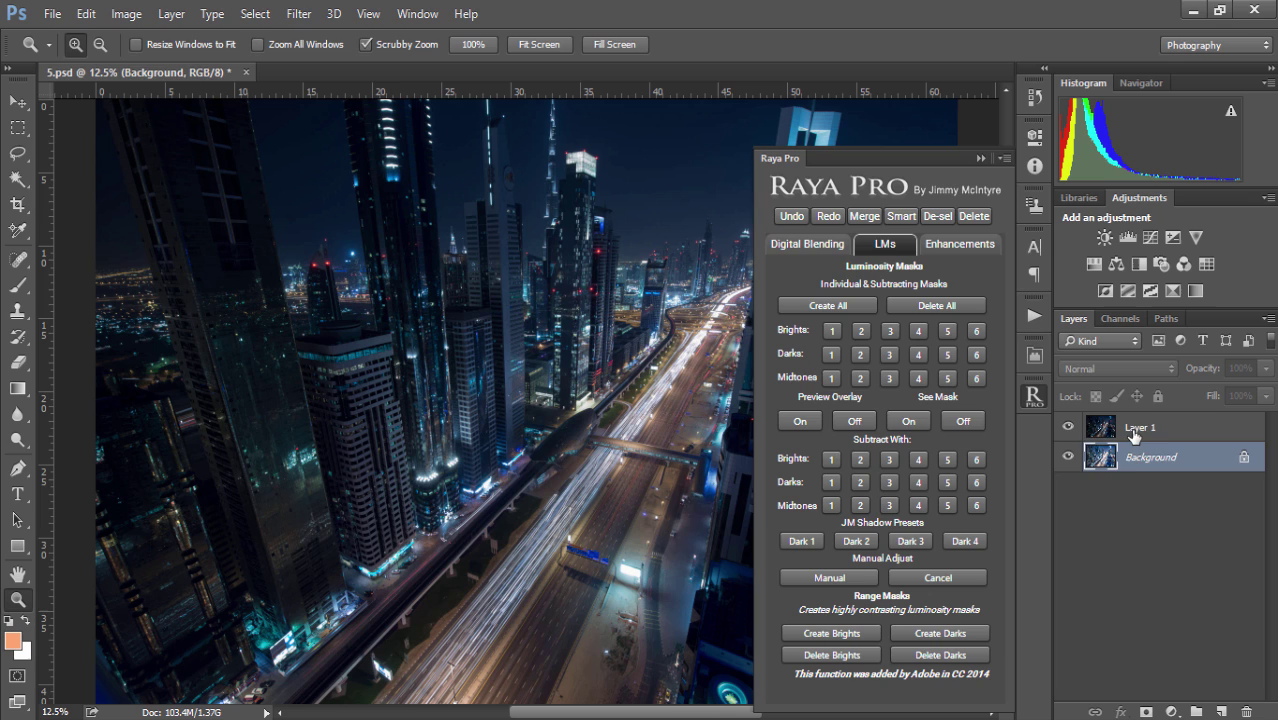
{"action": "left_click", "coordinate": [1153, 429]}
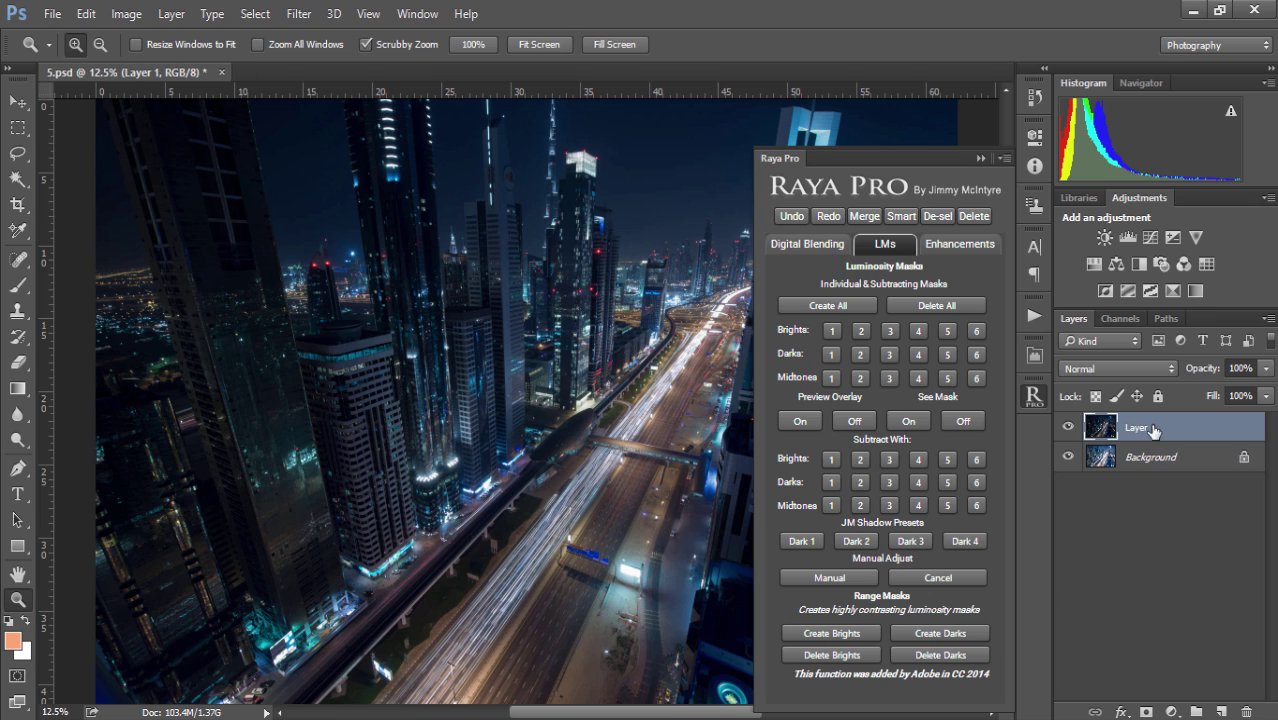
{"action": "left_click", "coordinate": [1144, 711], "text": "alt"}
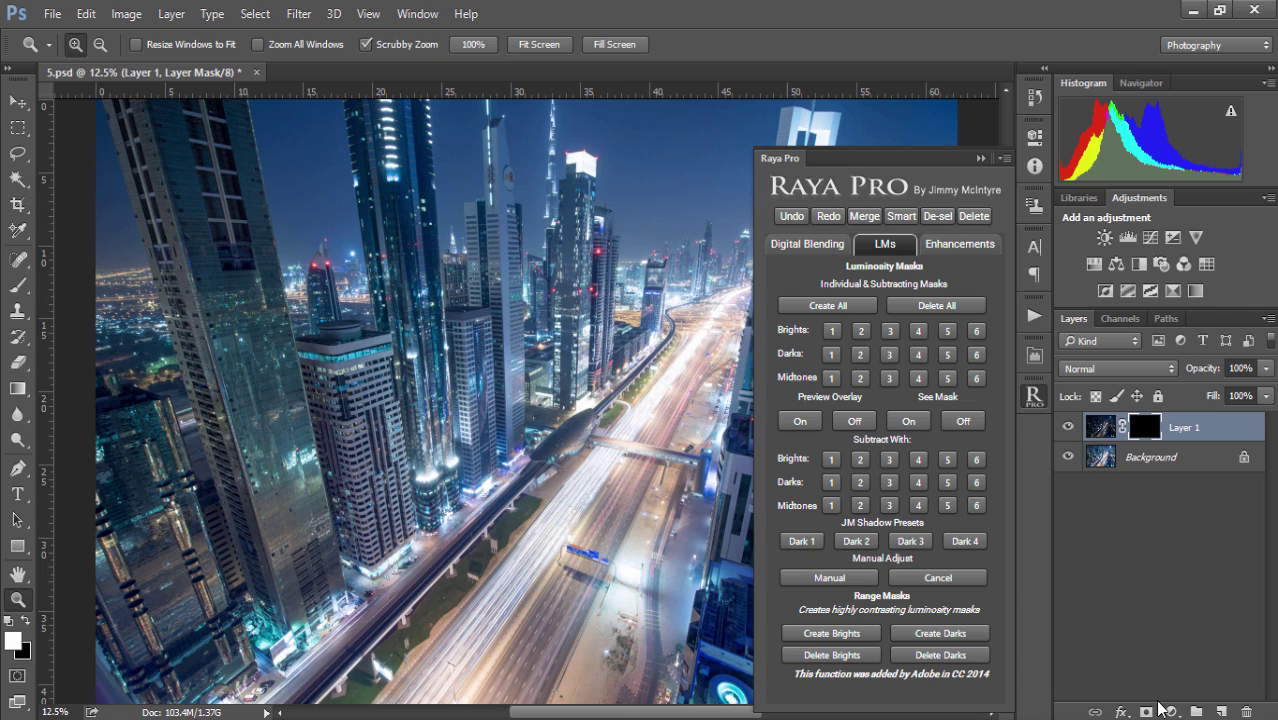
{"action": "left_click", "coordinate": [1034, 395]}
{"action": "left_click_drag", "start_coordinate": [820, 143], "coordinate": [890, 160]}
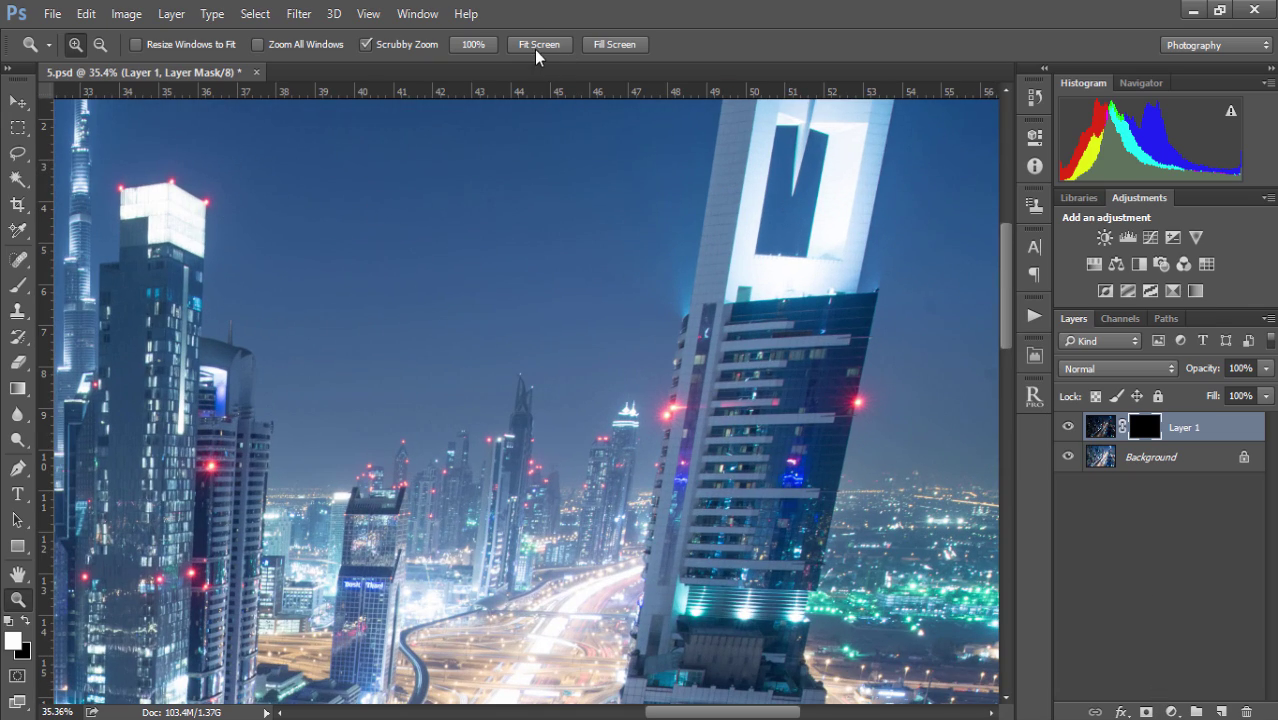
{"action": "left_click", "coordinate": [536, 46]}
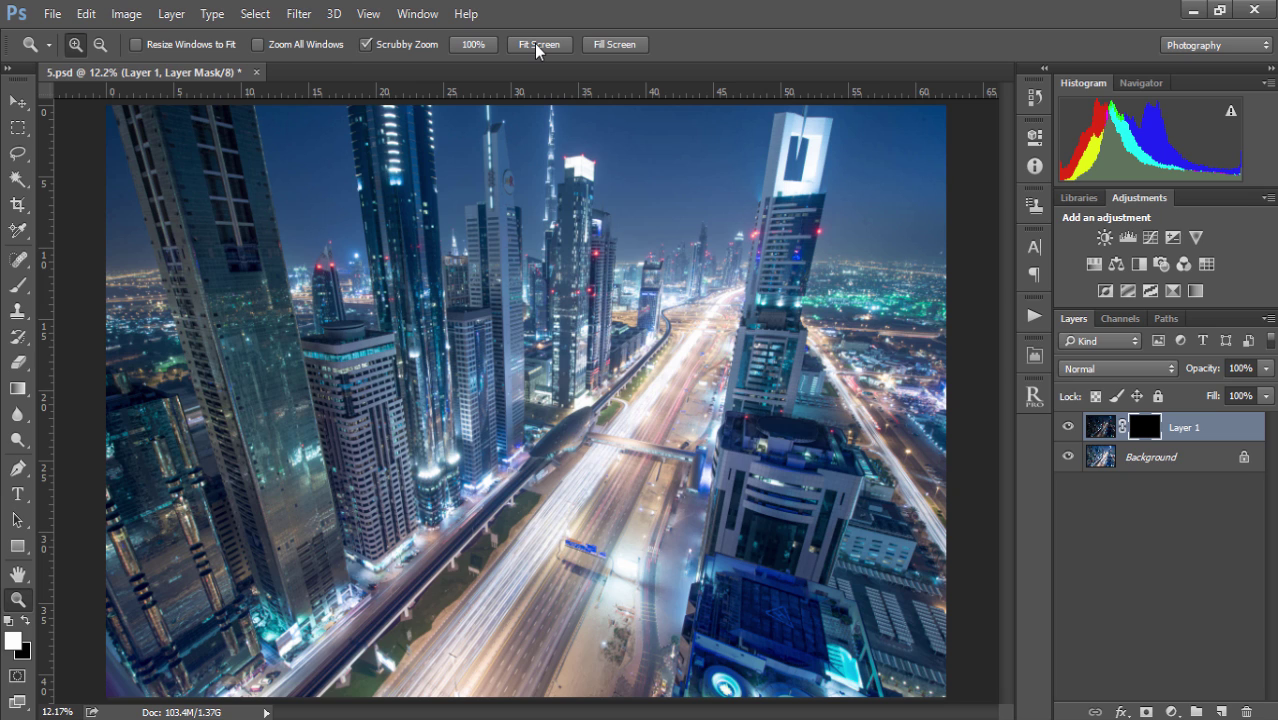
Load the Brights 3, then Midtones 1 luminosity selections and preview them as a pink overlay.
{"action": "left_click", "coordinate": [1034, 395]}
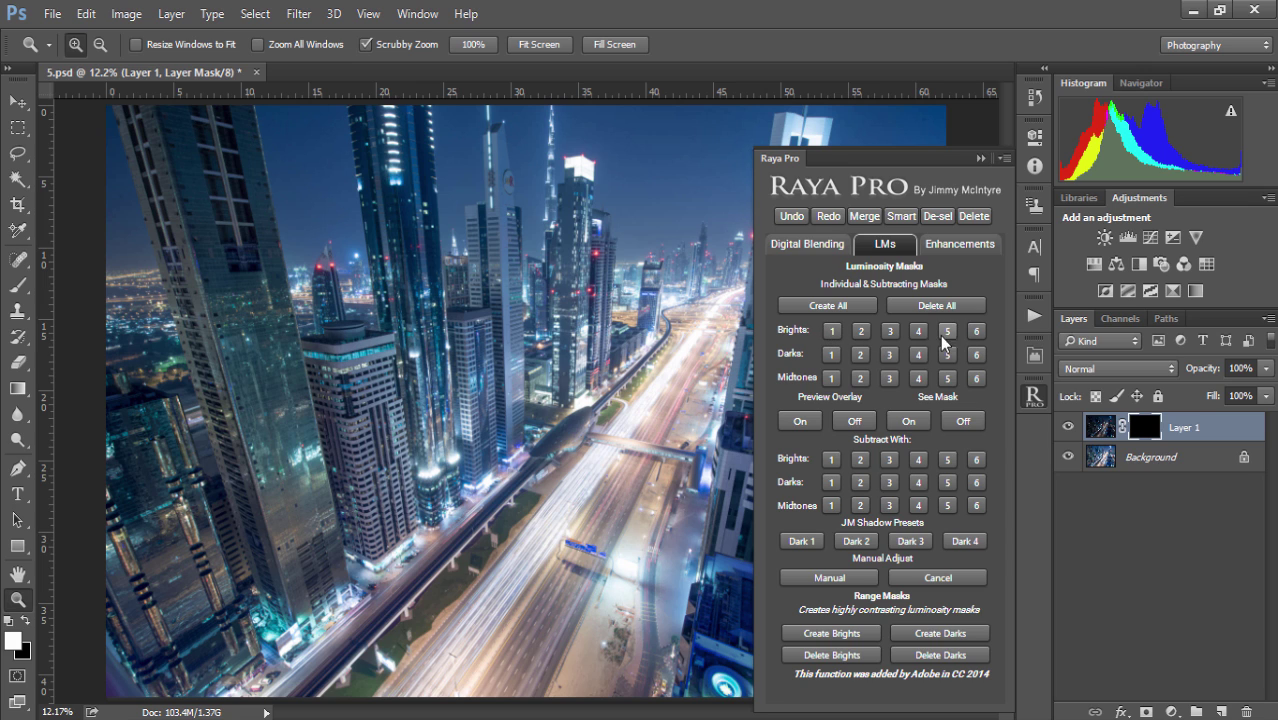
{"action": "left_click", "coordinate": [886, 331]}
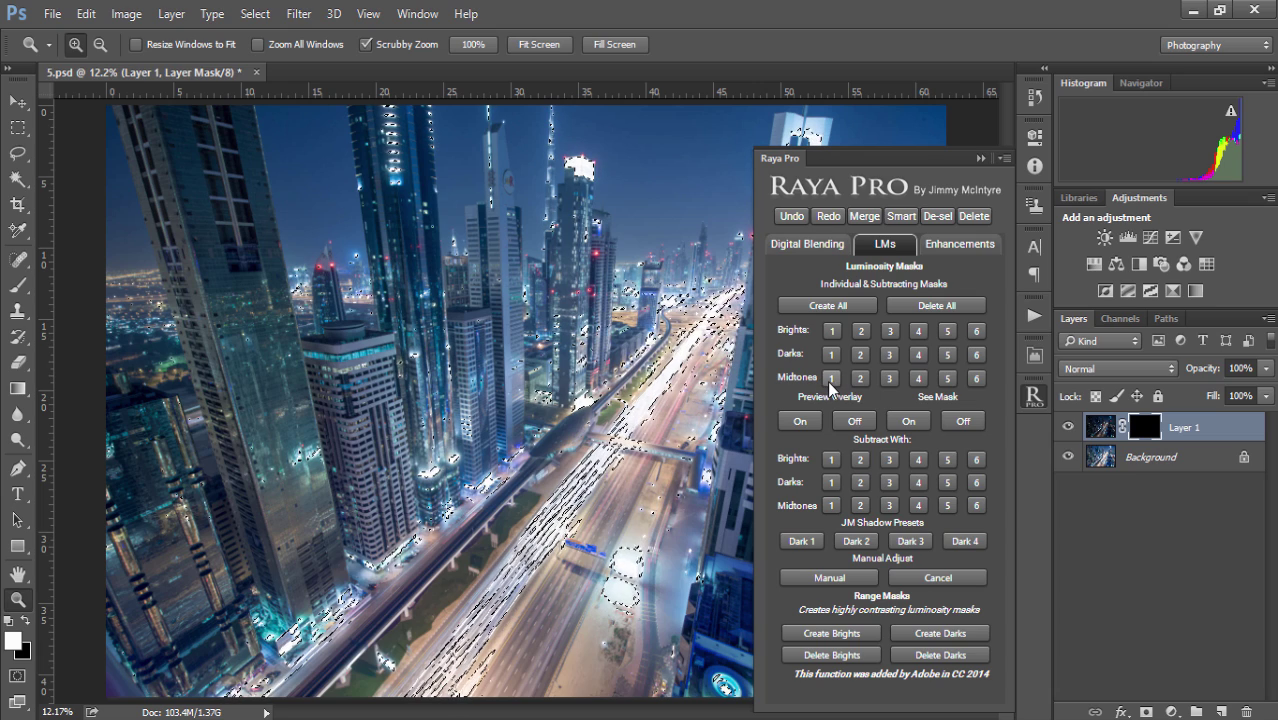
{"action": "left_click", "coordinate": [831, 379]}
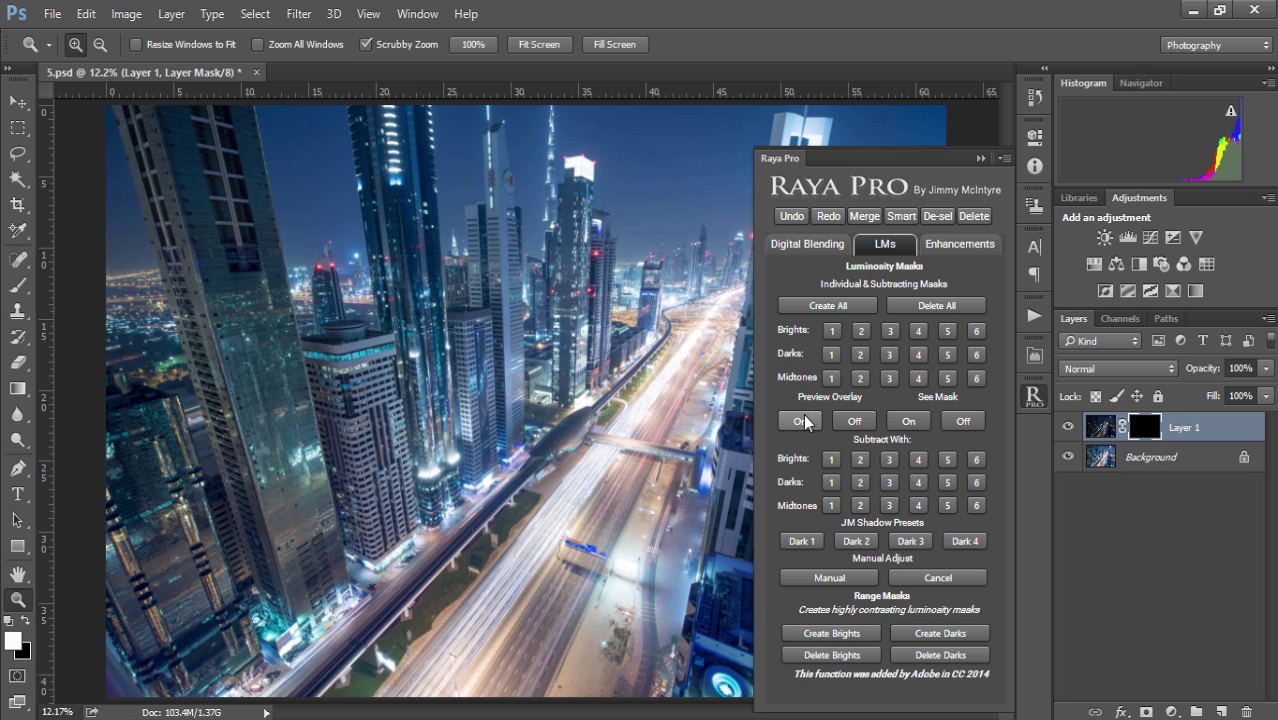
{"action": "left_click", "coordinate": [805, 421]}
{"action": "left_click", "coordinate": [977, 160]}
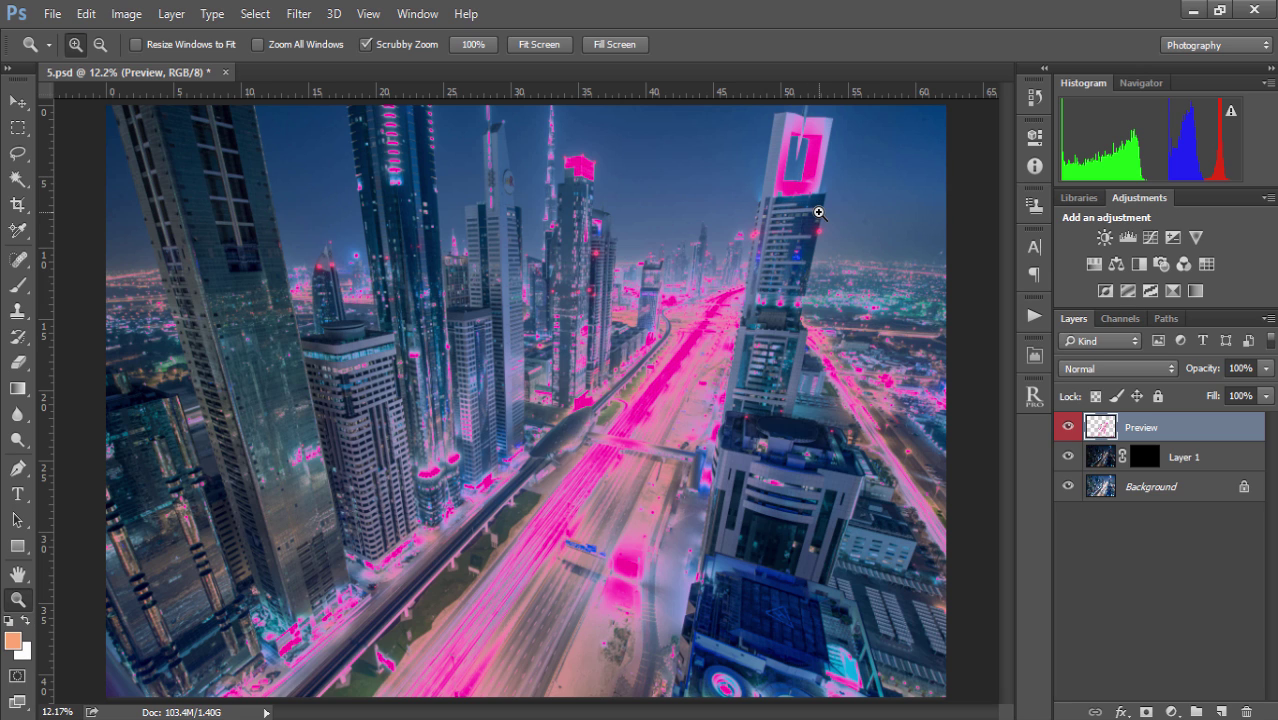
Swap the pink overlay for a black-and-white mask preview, then turn the mask preview off.
{"action": "left_click", "coordinate": [1034, 396]}
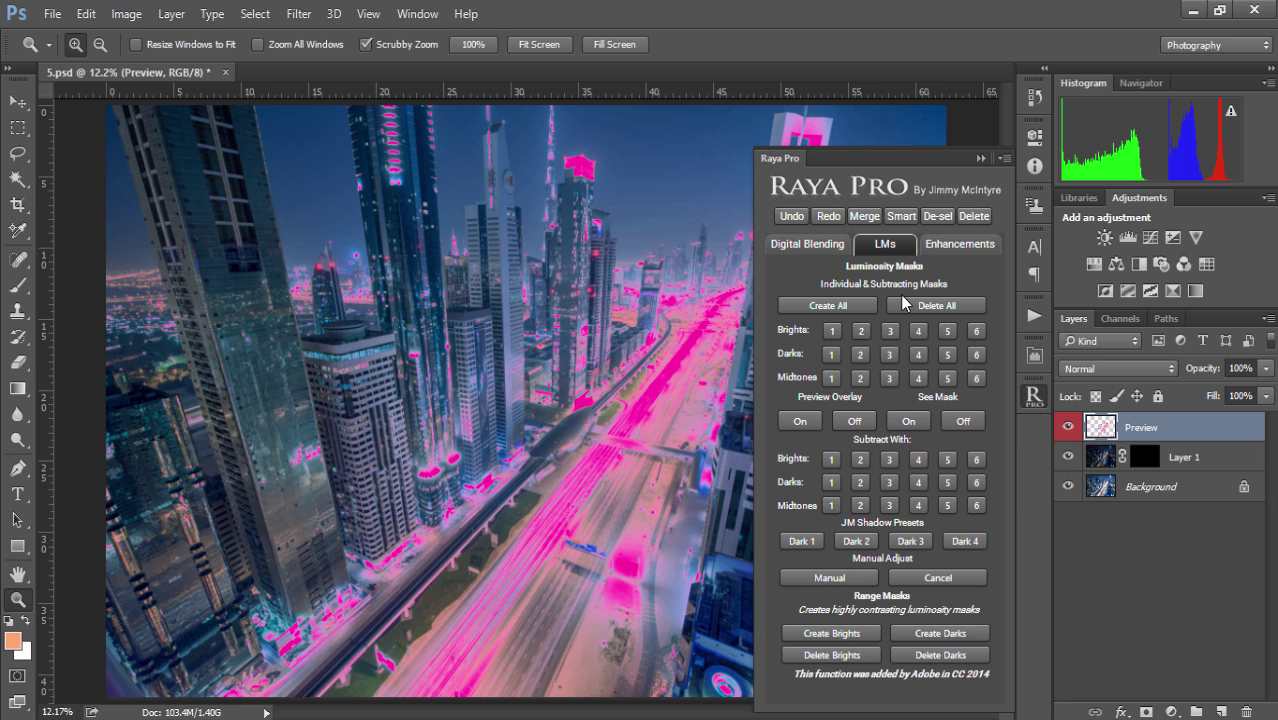
{"action": "left_click", "coordinate": [849, 422]}
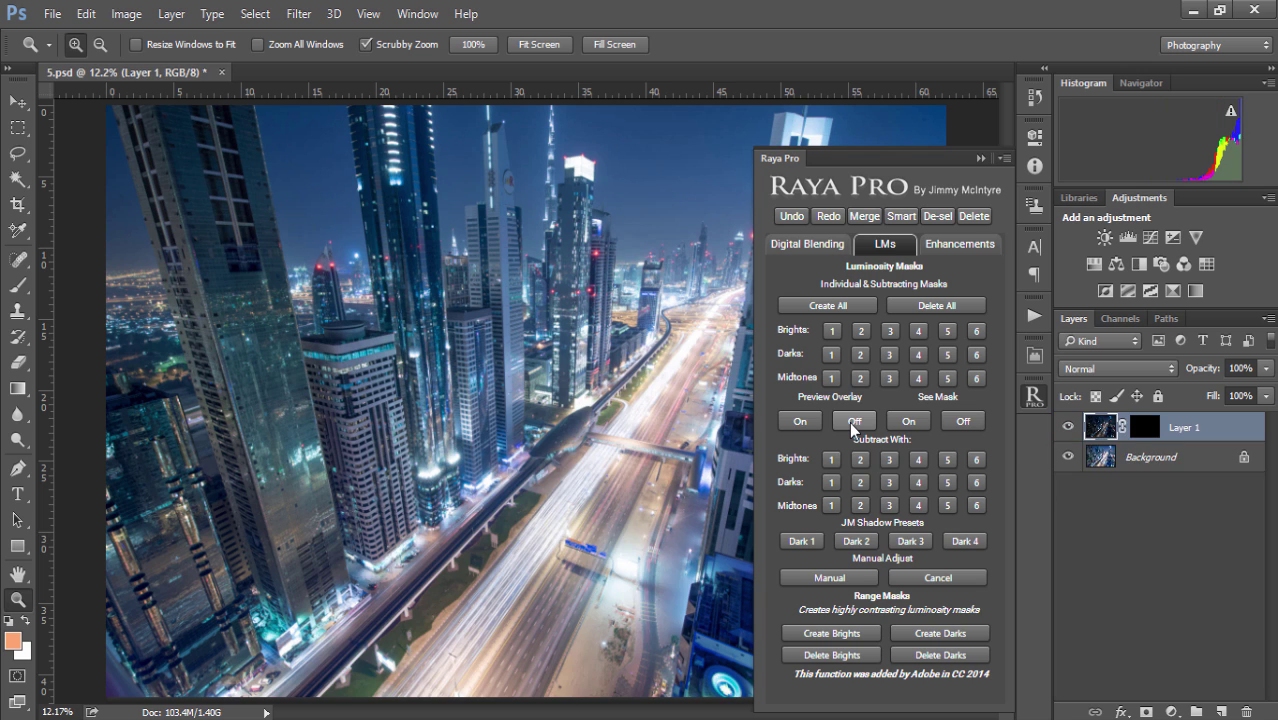
{"action": "left_click", "coordinate": [903, 421]}
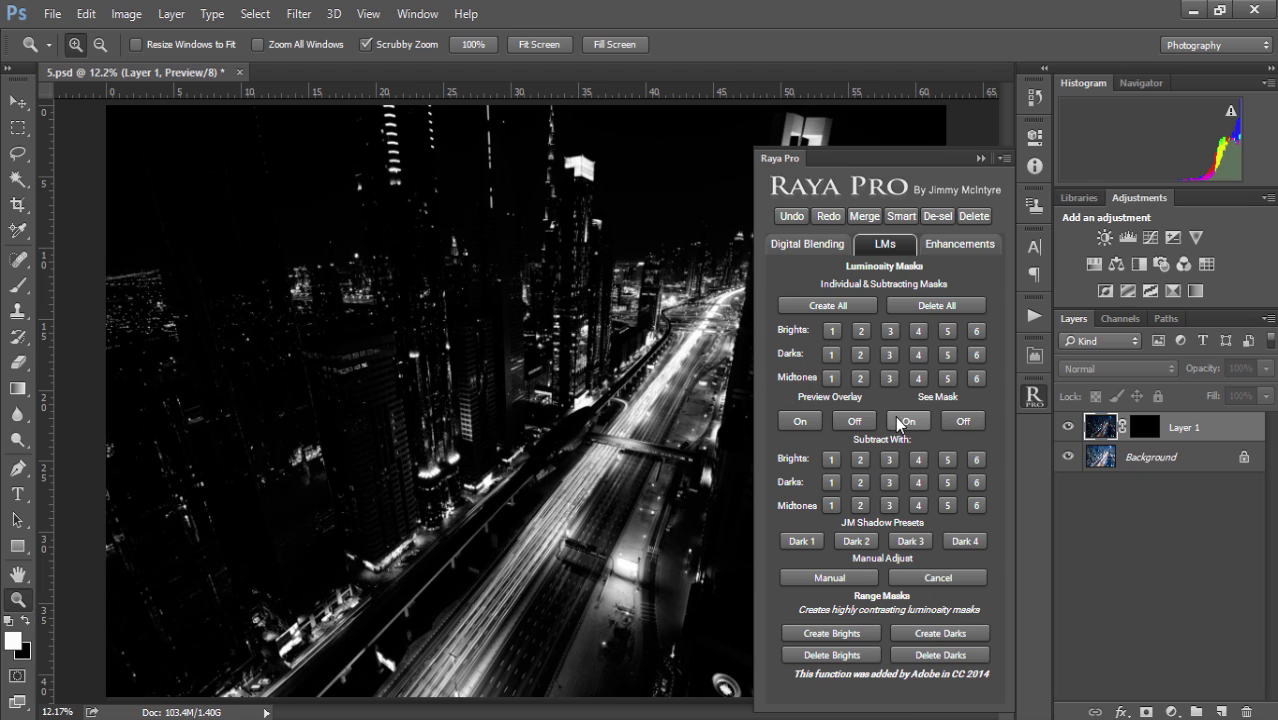
{"action": "left_click", "coordinate": [779, 158]}
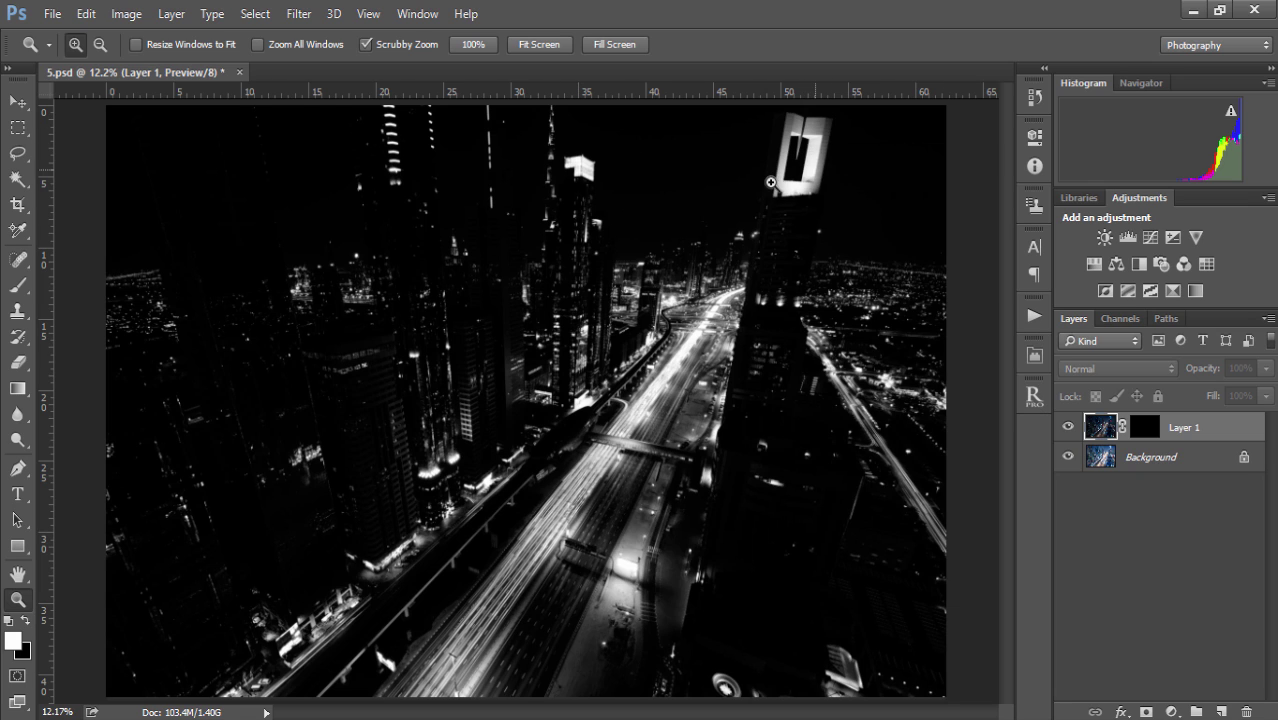
{"action": "left_click", "coordinate": [1034, 396]}
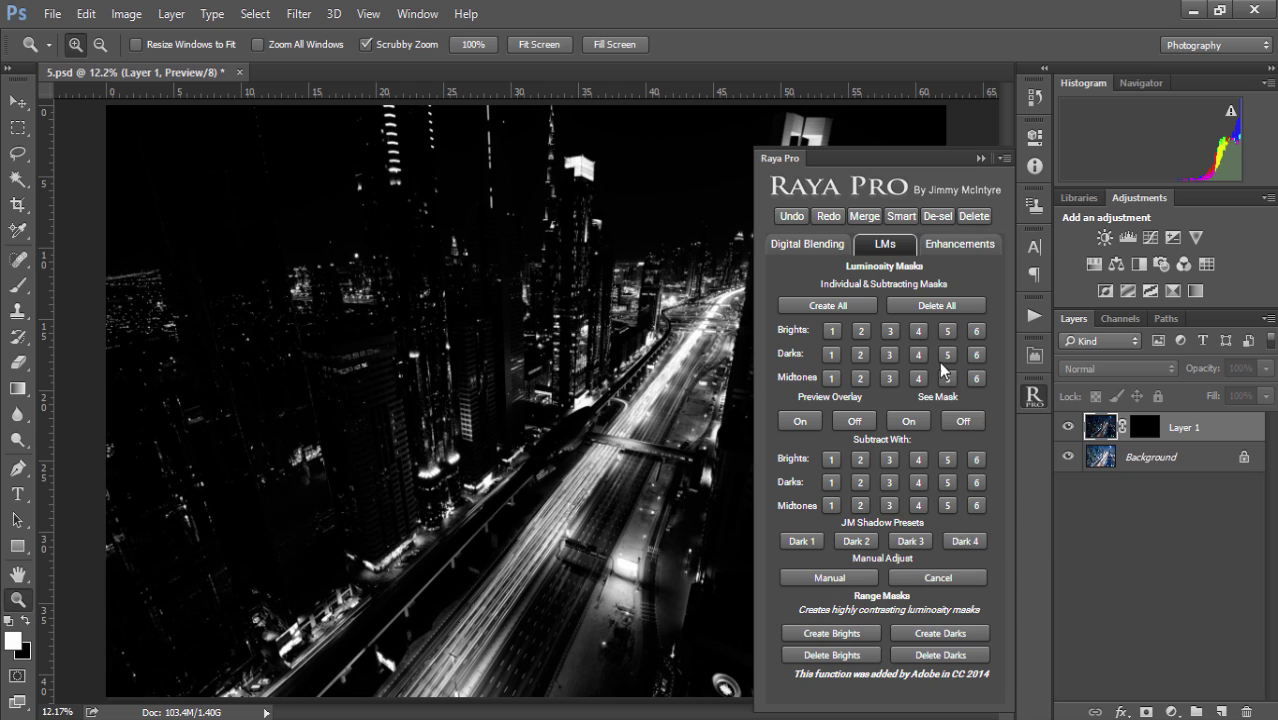
{"action": "left_click", "coordinate": [972, 424]}
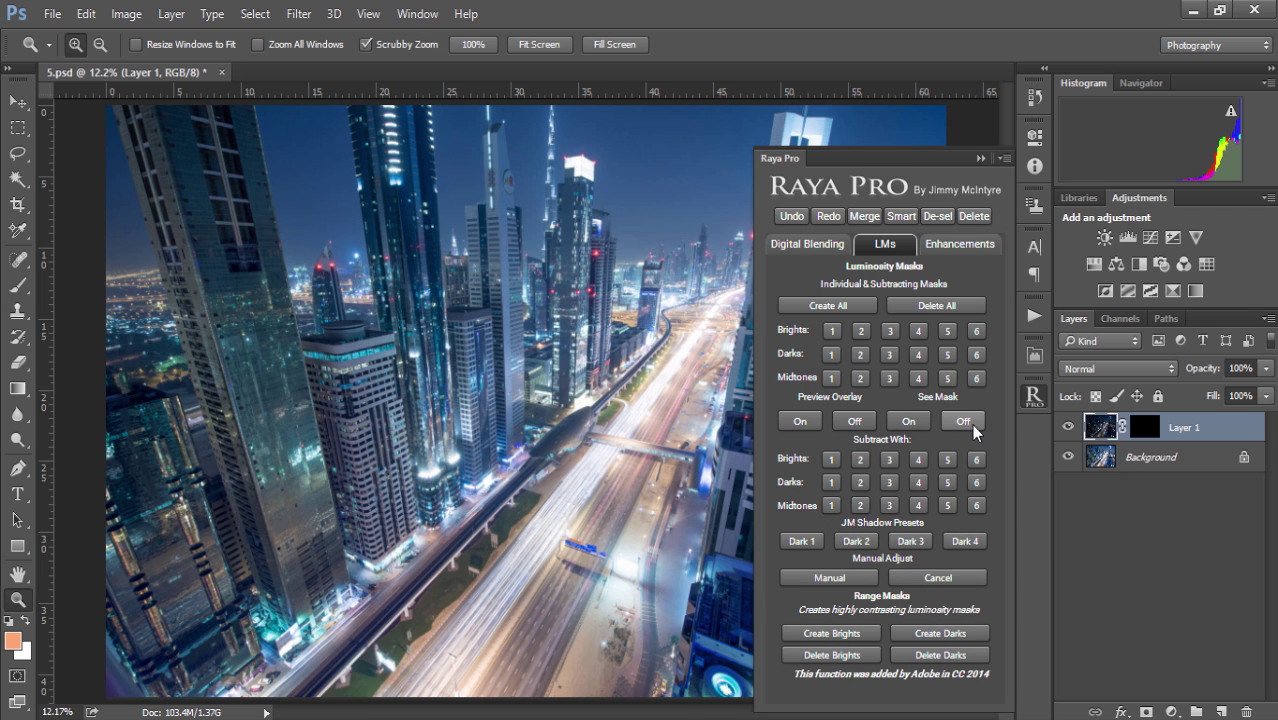
Paint white on Layer 1's mask with a 1506-pixel brush along the road below the right tower.
{"action": "left_click", "coordinate": [1143, 430]}
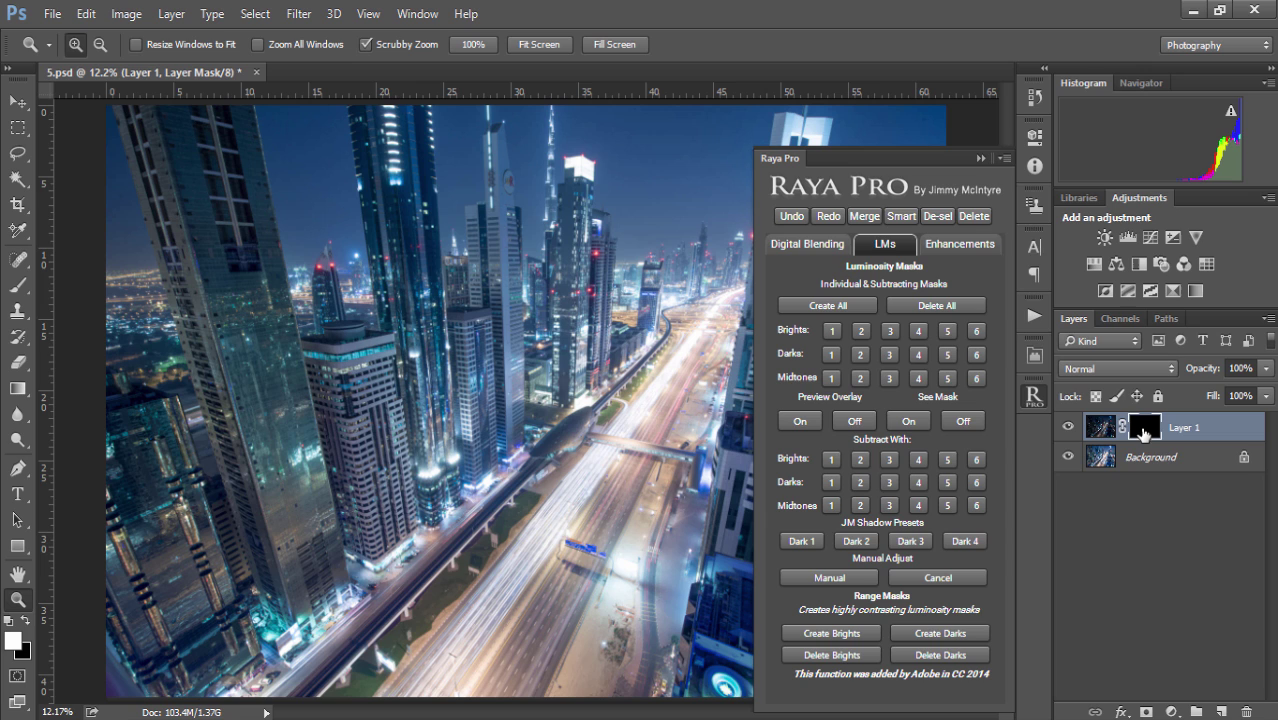
{"action": "left_click", "coordinate": [981, 158]}
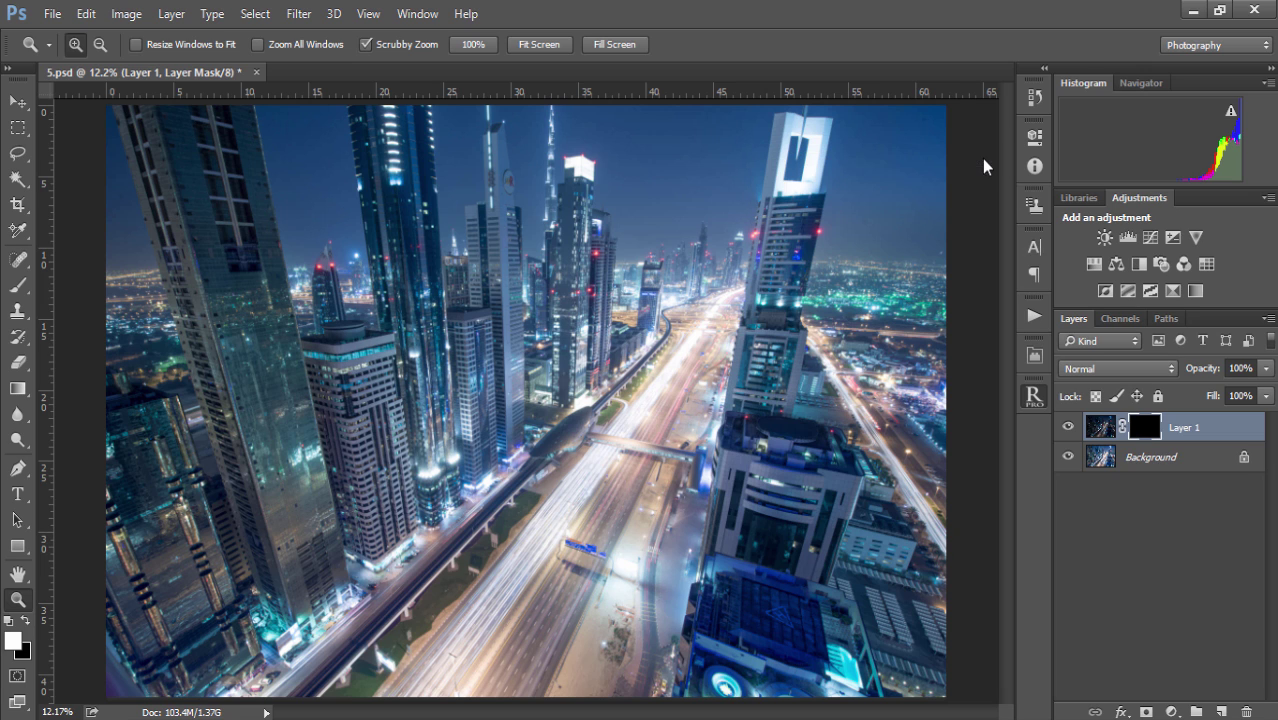
{"action": "left_click", "coordinate": [17, 289]}
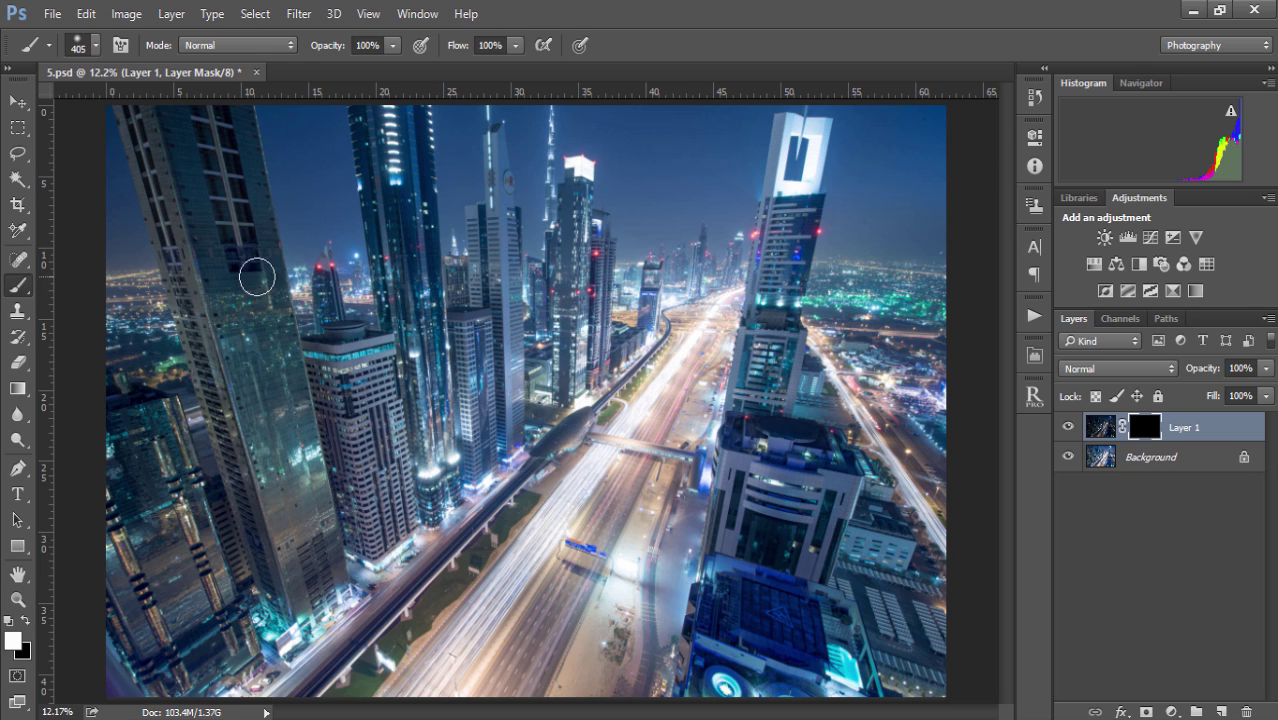
{"action": "left_click_drag", "start_coordinate": [476, 273], "coordinate": [538, 284]}
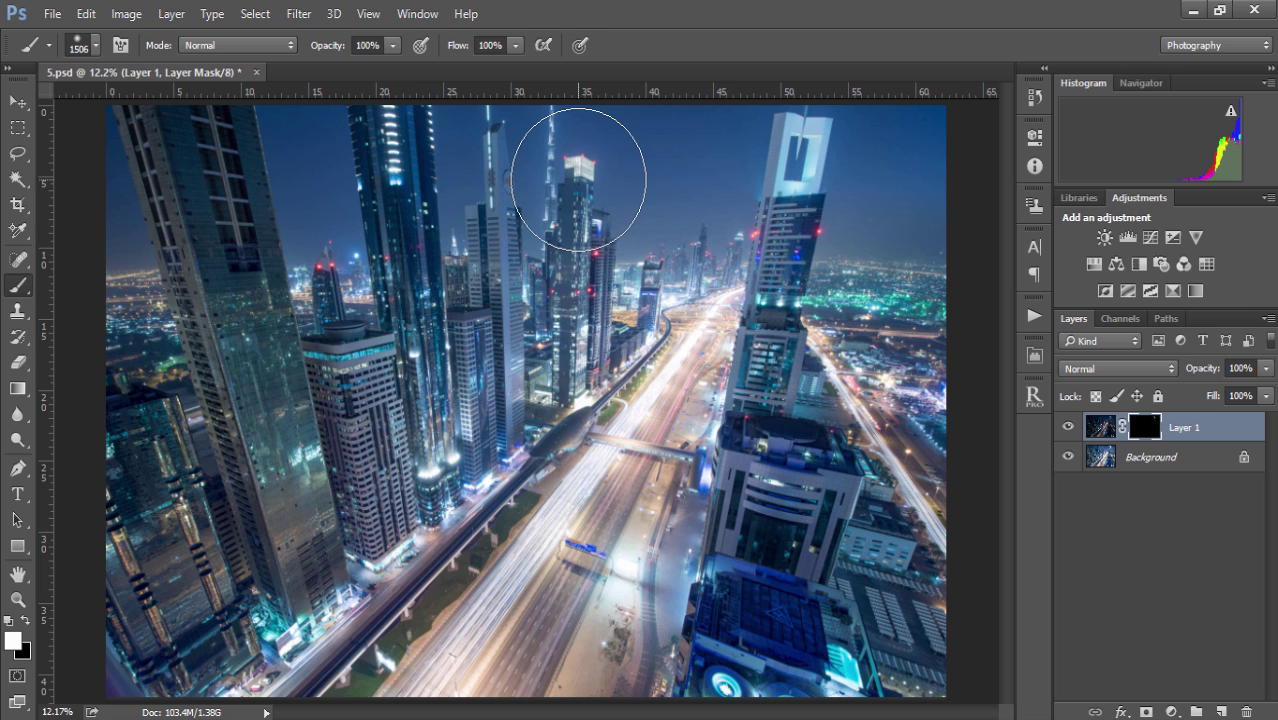
{"action": "mouse_move", "coordinate": [727, 437]}
{"action": "left_mouse_down"}
{"action": "mouse_move", "coordinate": [635, 600]}
{"action": "mouse_move", "coordinate": [575, 645]}
{"action": "left_mouse_up"}
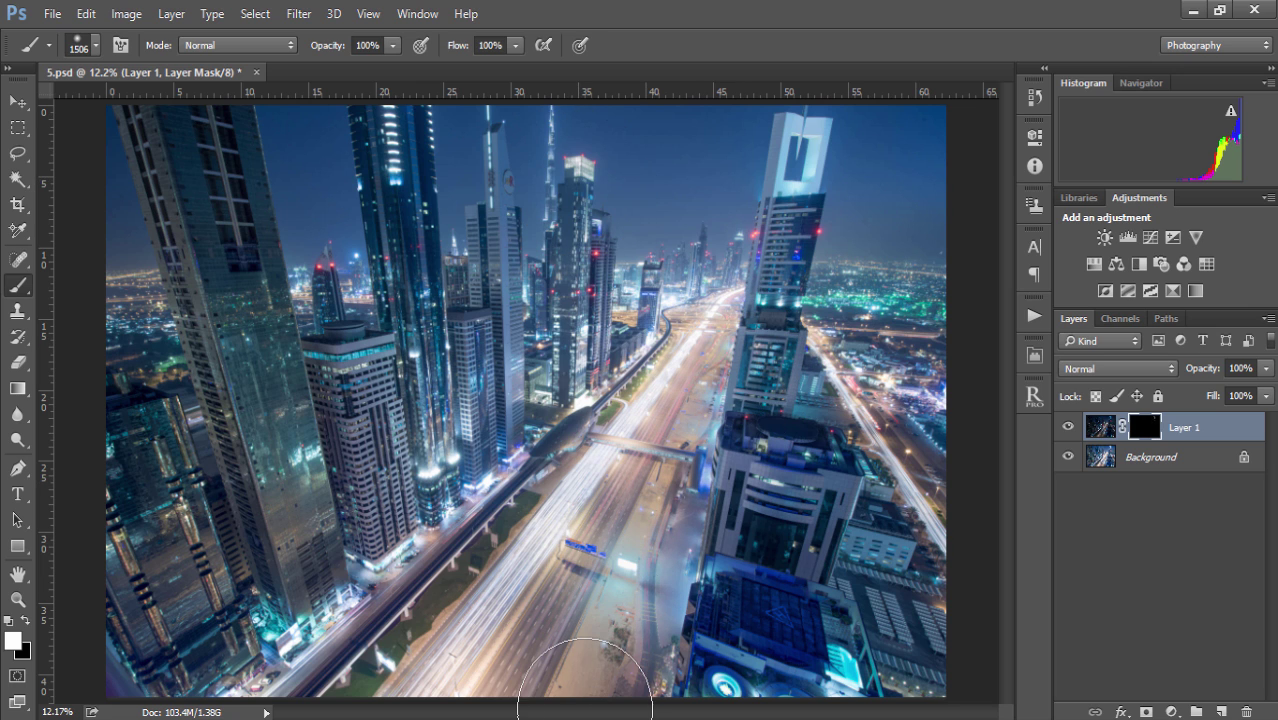
Toggle Layer 1 off and on repeatedly to compare the blended result.
{"action": "left_click", "coordinate": [1068, 428]}
{"action": "left_click", "coordinate": [1068, 428]}
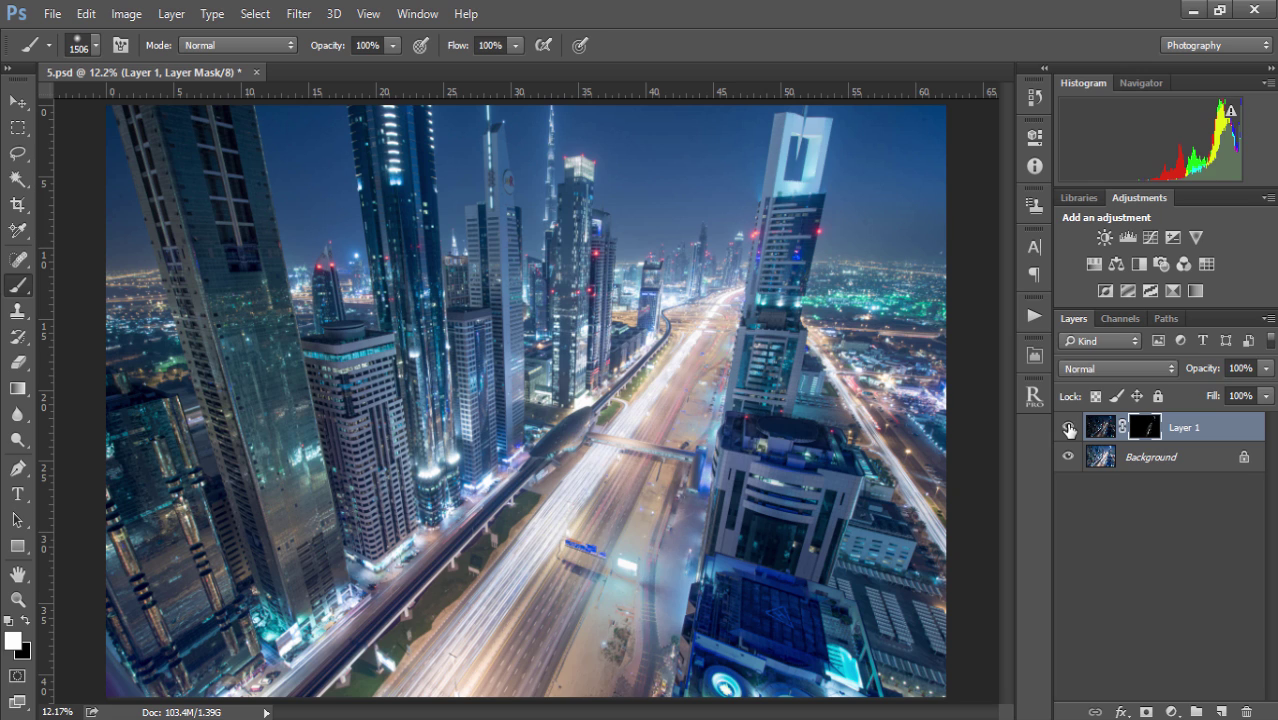
{"action": "left_click", "coordinate": [1068, 428]}
{"action": "left_click", "coordinate": [1068, 428]}
Load the Darks 2, Darks 3 and Midtones 3 selections and preview the last as a pink overlay.
{"action": "left_click", "coordinate": [1034, 395]}
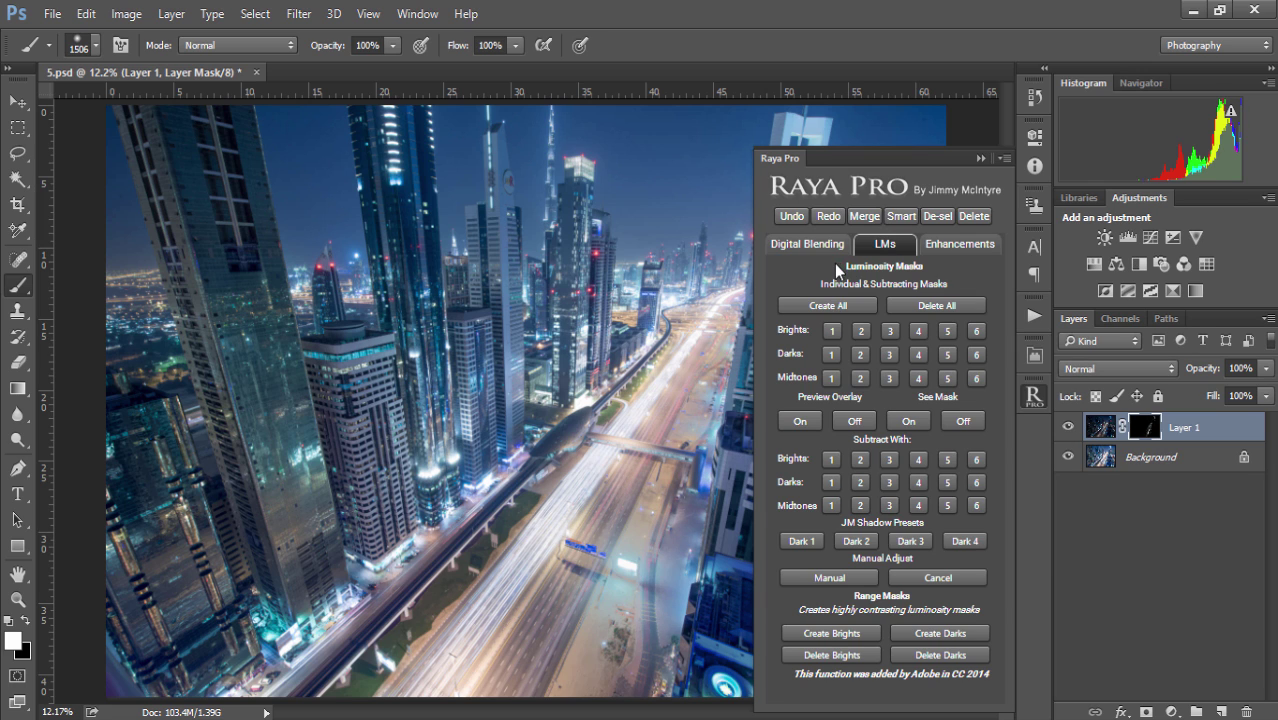
{"action": "left_click", "coordinate": [859, 355]}
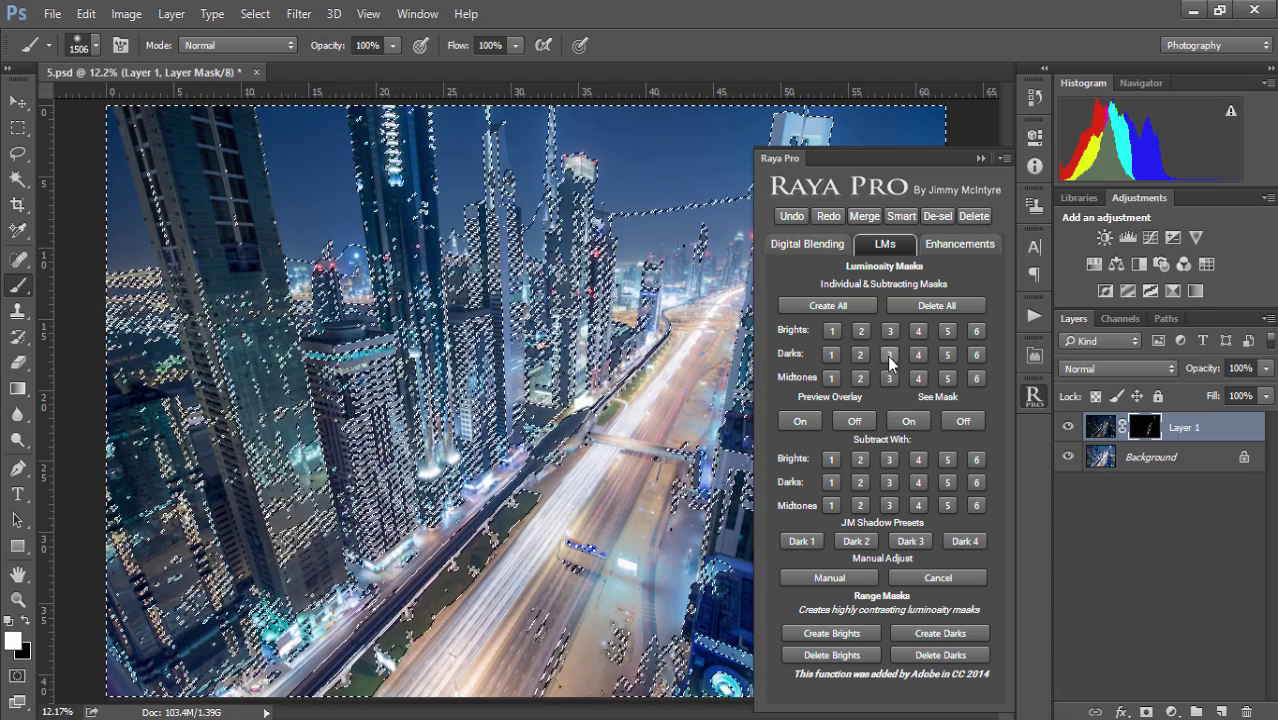
{"action": "left_click", "coordinate": [889, 356]}
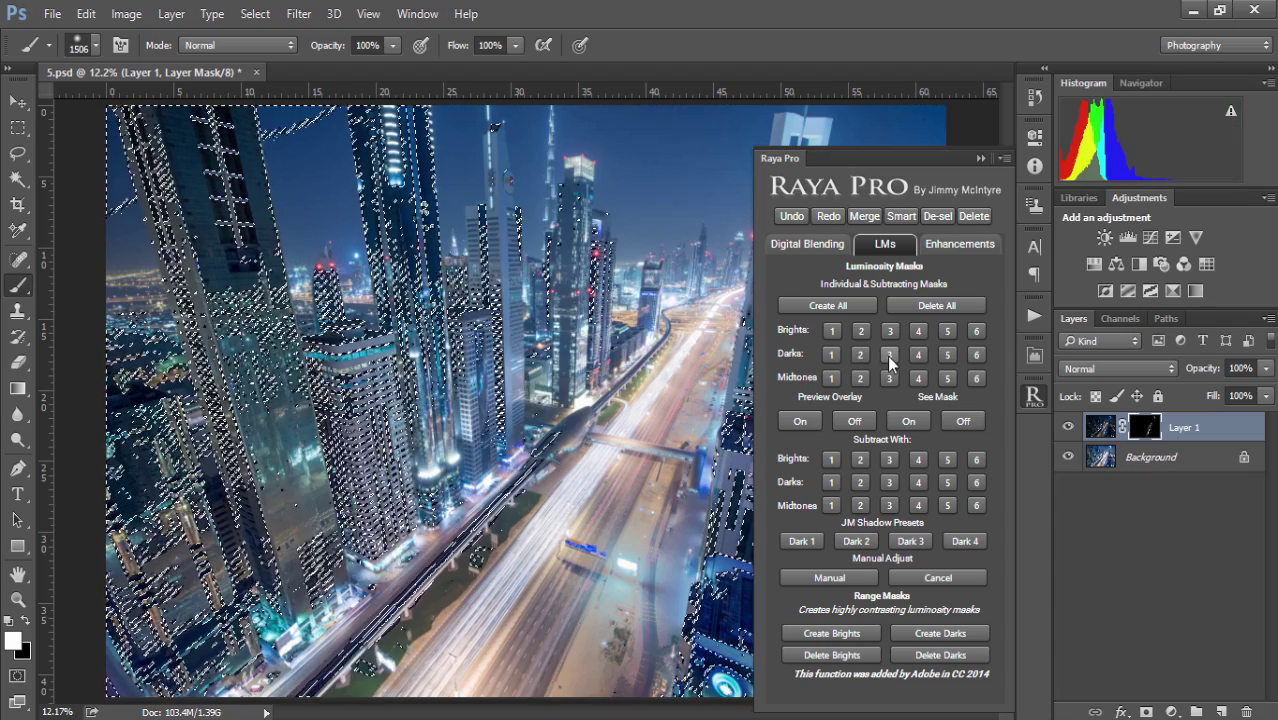
{"action": "left_click", "coordinate": [891, 377]}
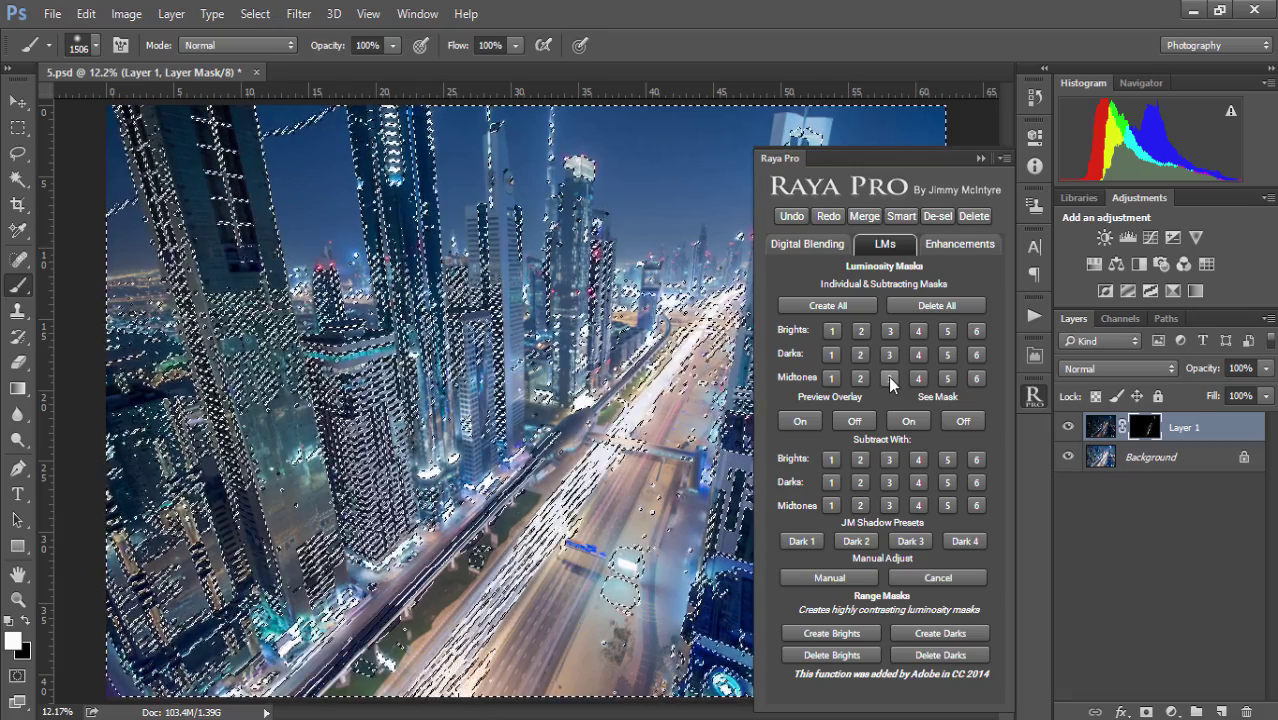
{"action": "left_click", "coordinate": [800, 421]}
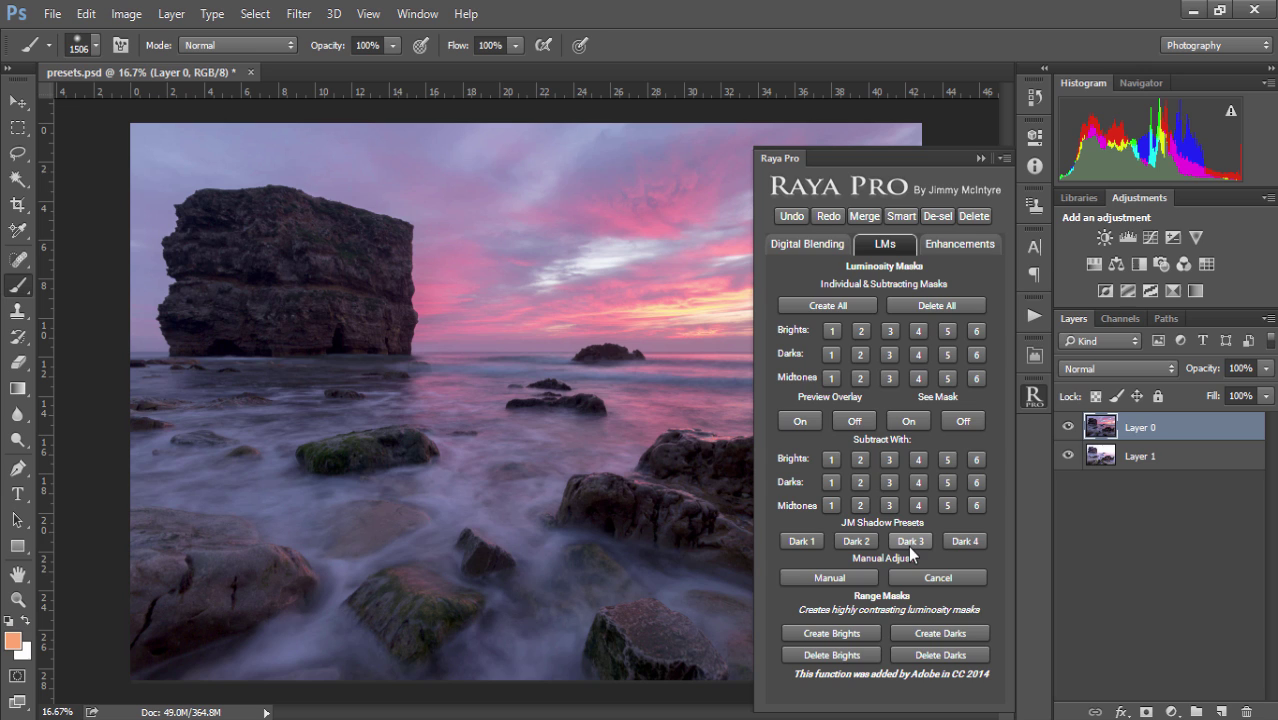
Add a white layer mask to Layer 0 and toggle its visibility to compare with Layer 1.
{"action": "left_click", "coordinate": [1146, 712]}
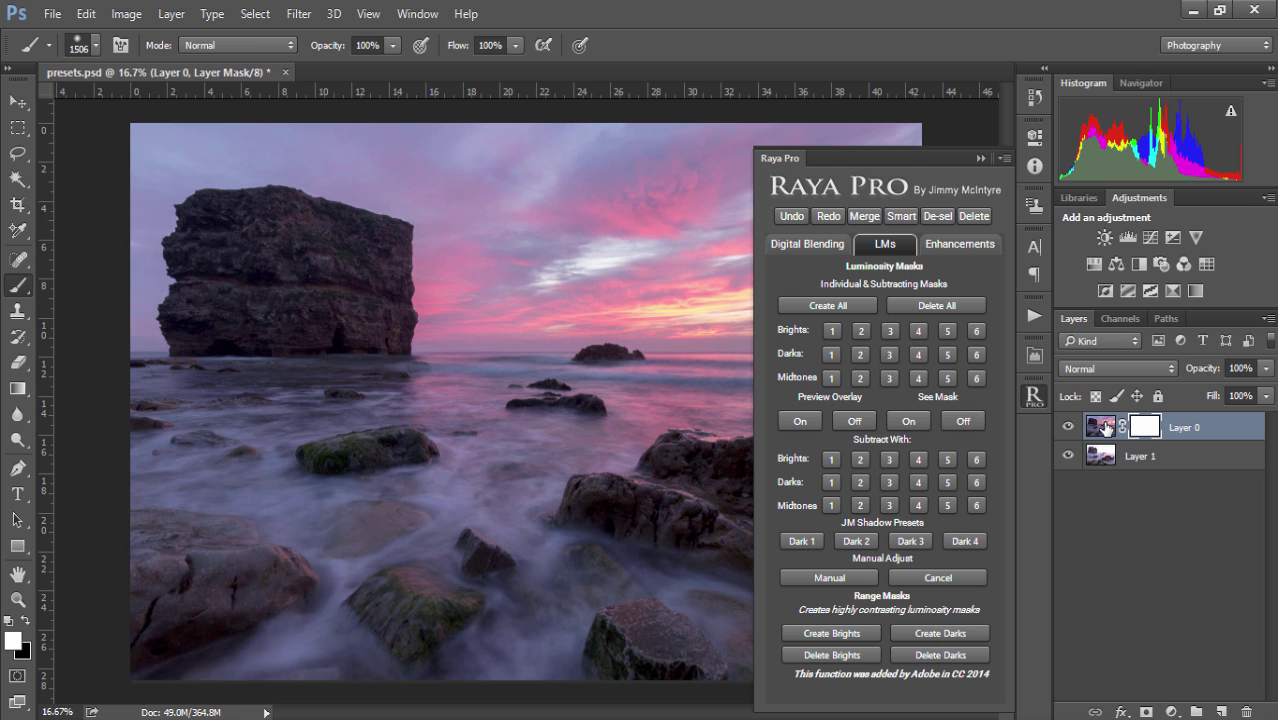
{"action": "left_click", "coordinate": [1068, 428]}
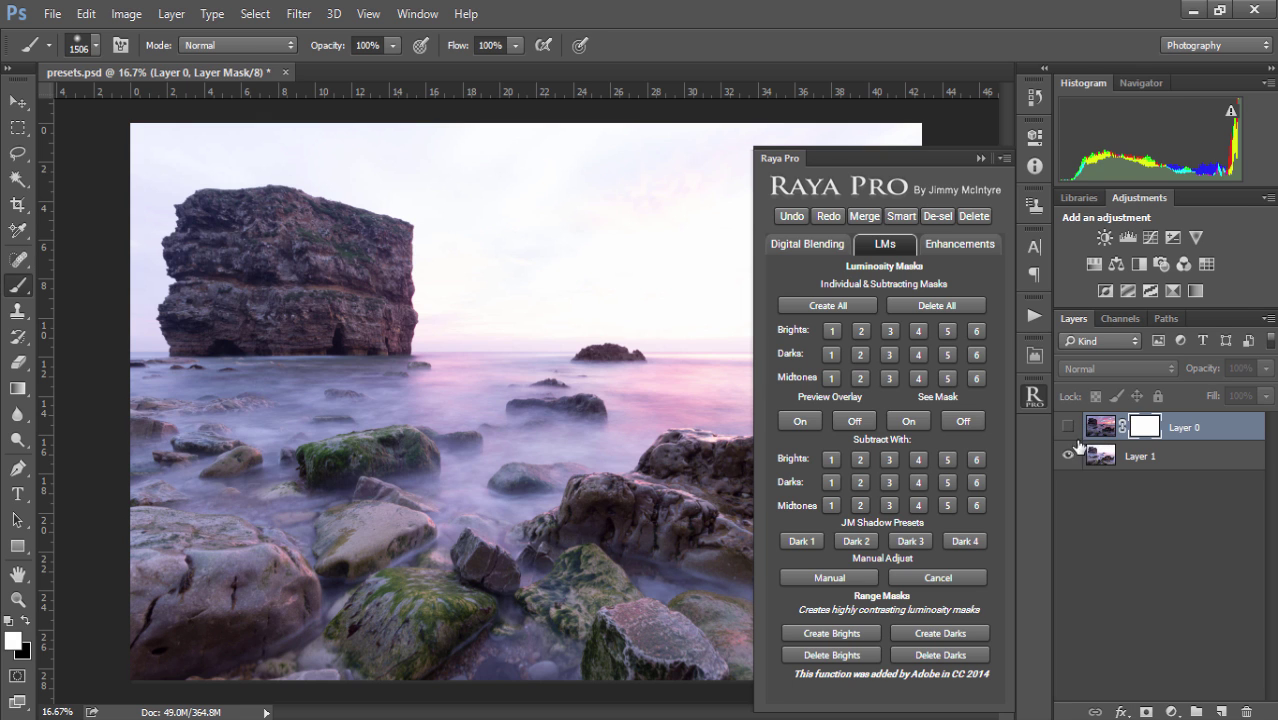
{"action": "left_click", "coordinate": [1068, 428]}
{"action": "left_click", "coordinate": [1068, 428]}
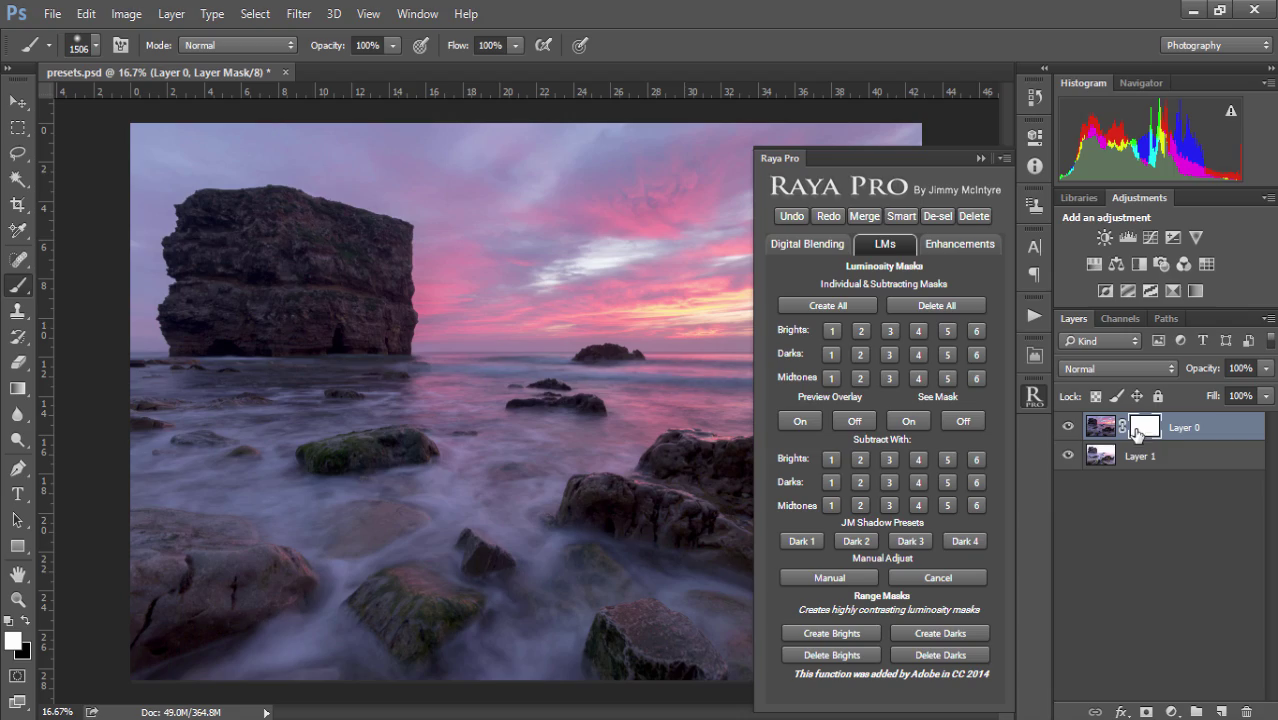
Preview the Dark 4 shadow selection as a mask and as a magenta overlay, then clear both previews.
{"action": "left_click", "coordinate": [965, 541]}
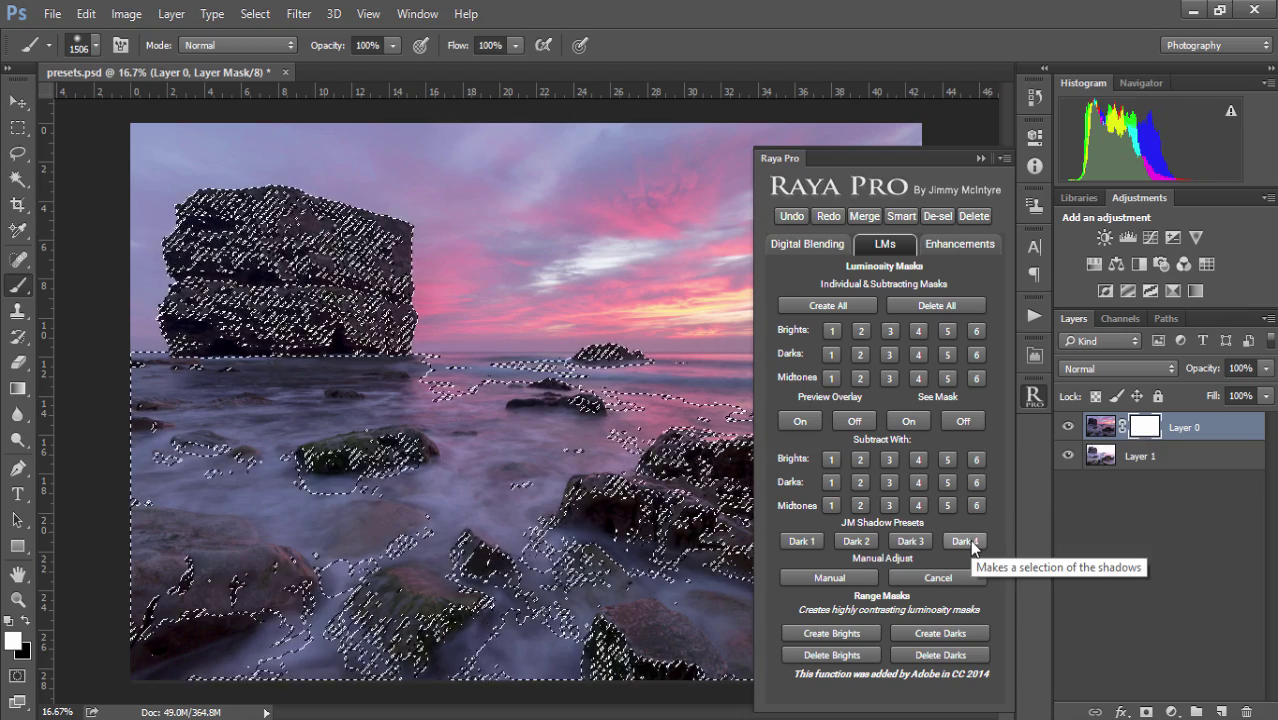
{"action": "left_click", "coordinate": [910, 420]}
{"action": "left_click", "coordinate": [963, 420]}
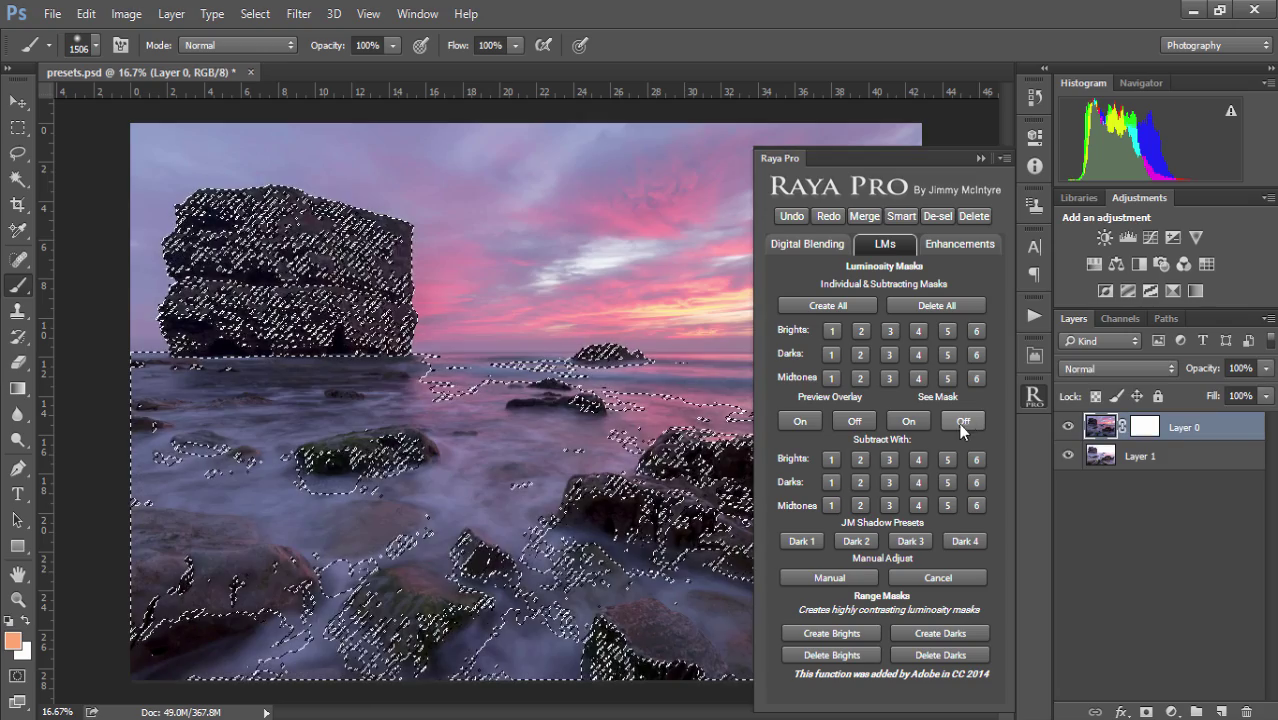
{"action": "left_click", "coordinate": [803, 424]}
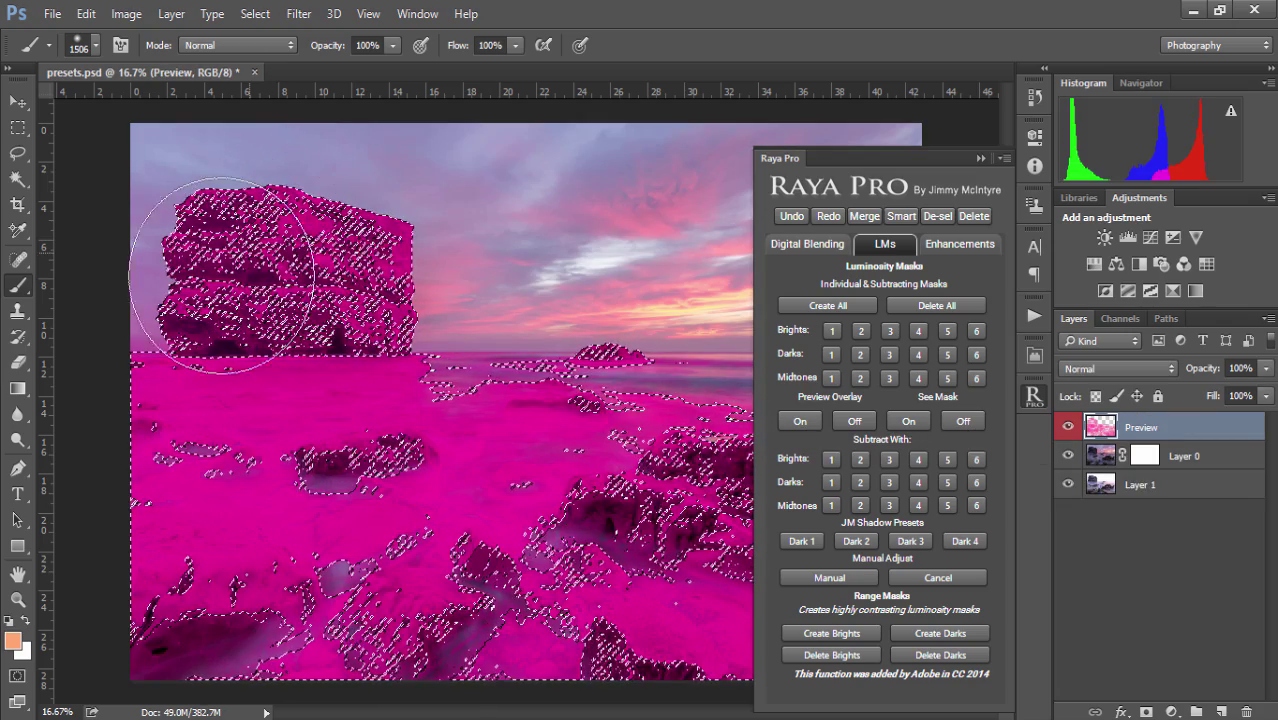
{"action": "left_click", "coordinate": [852, 421]}
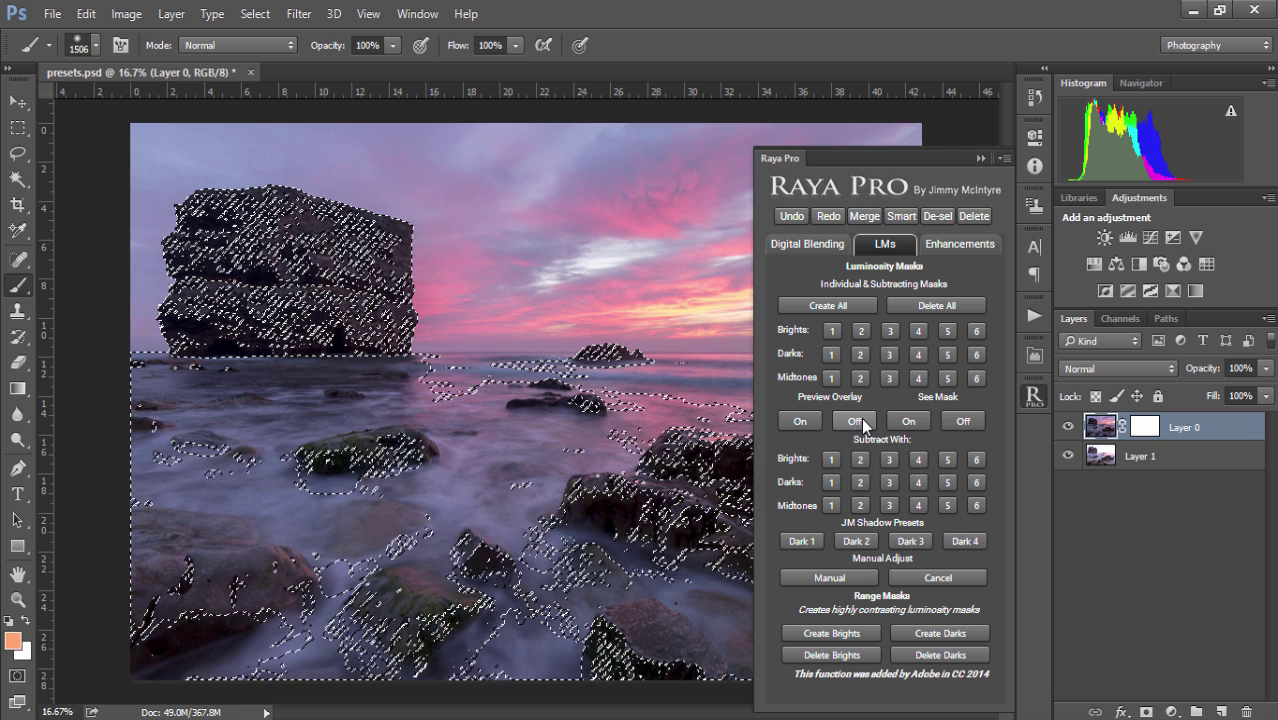
{"action": "left_click", "coordinate": [979, 159]}
Paint black on Layer 0's mask across the sea stack to reveal Layer 1.
{"action": "left_click", "coordinate": [1145, 427]}
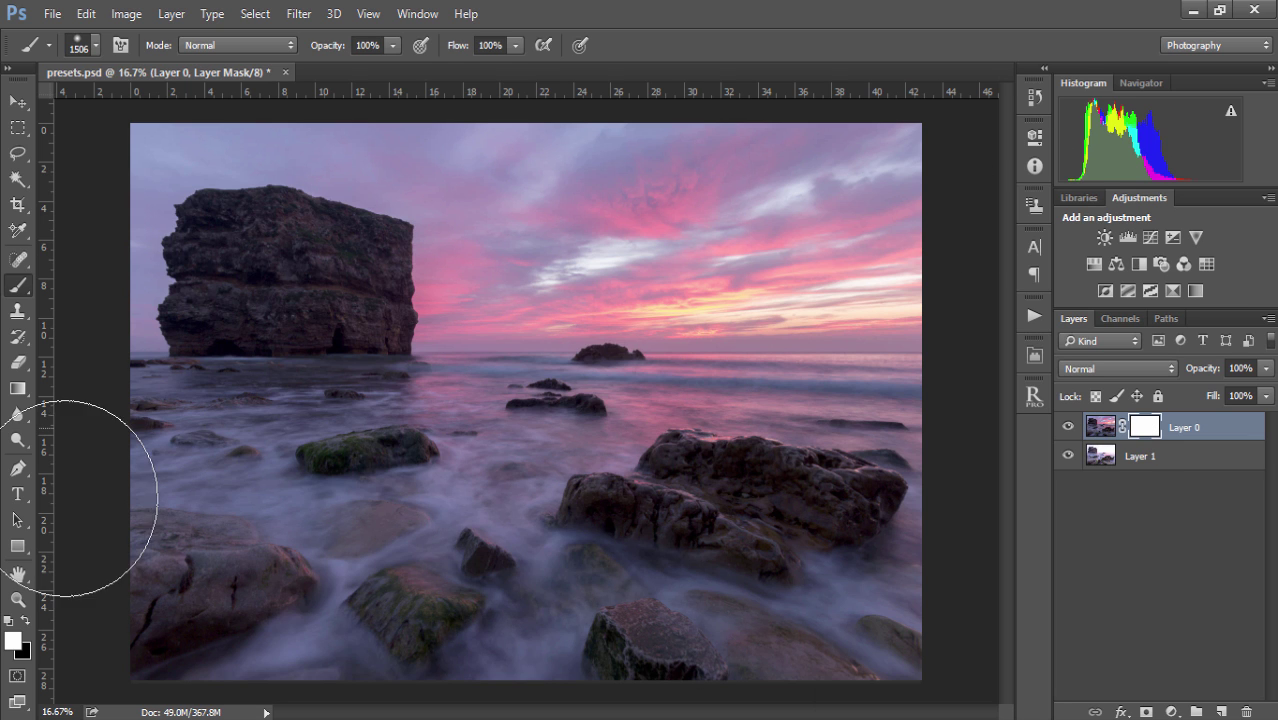
{"action": "left_click", "coordinate": [26, 621]}
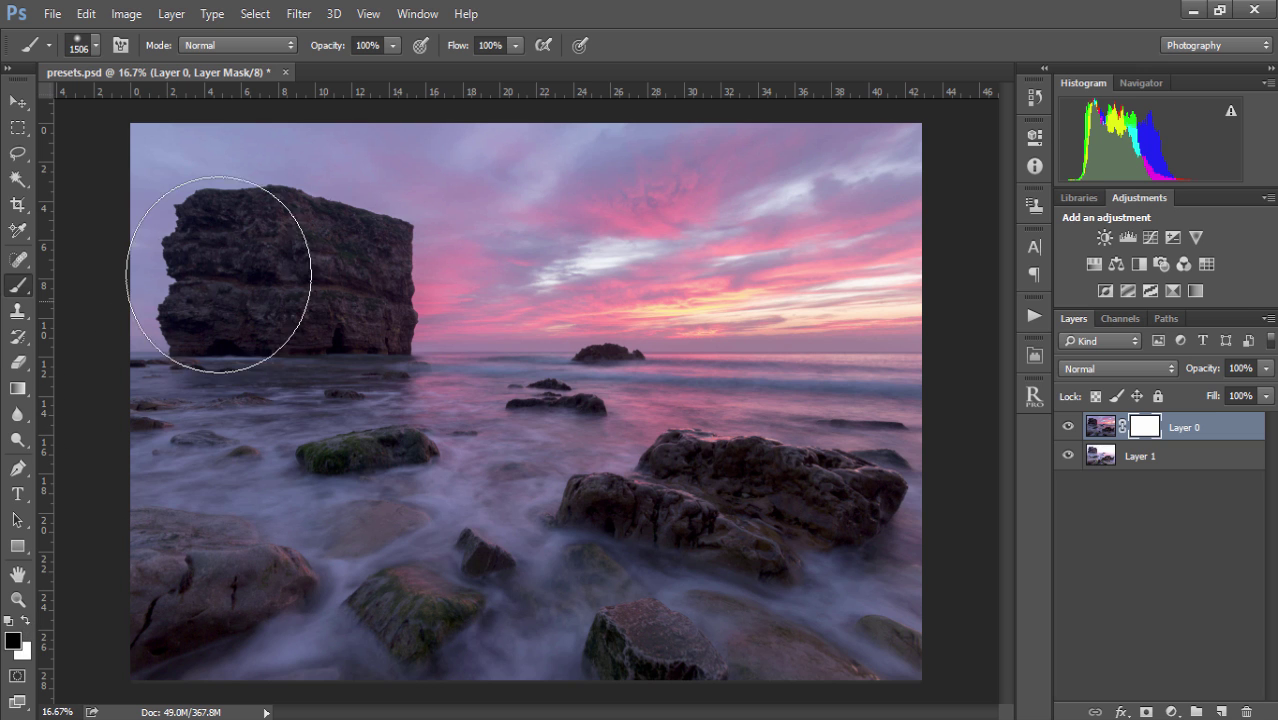
{"action": "left_click_drag", "start_coordinate": [218, 274], "coordinate": [271, 273]}
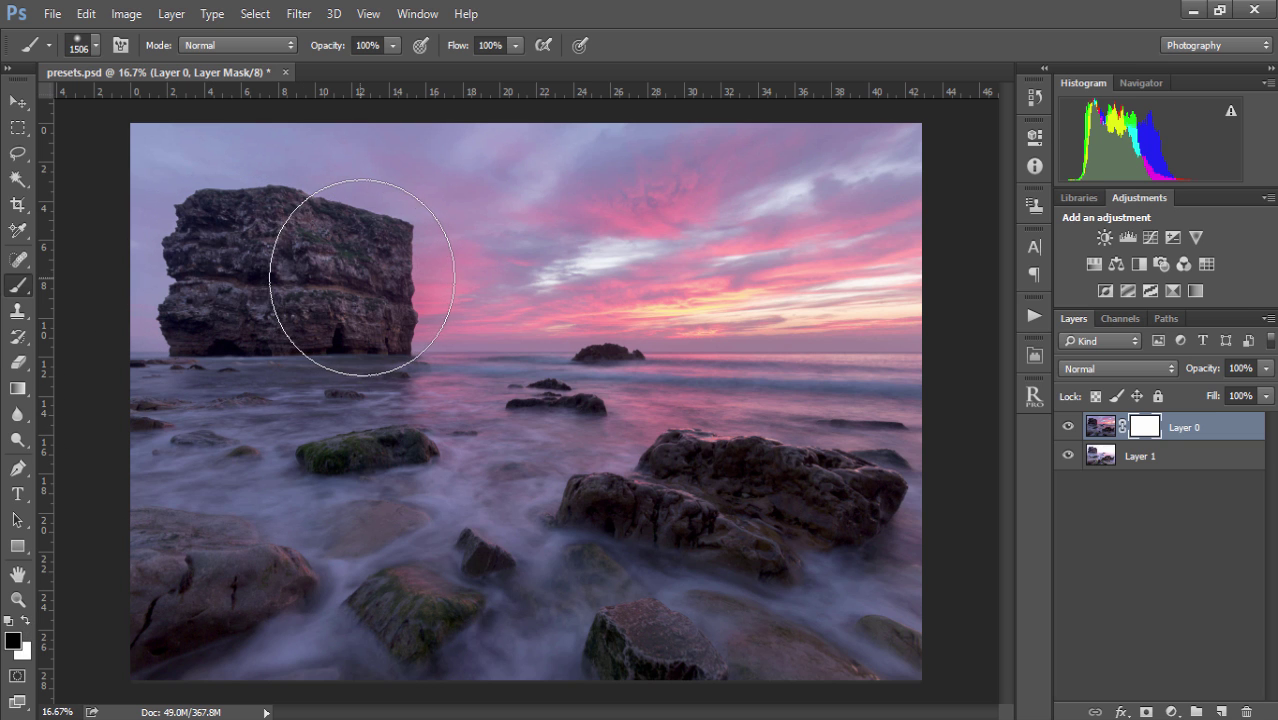
{"action": "left_click_drag", "start_coordinate": [362, 278], "coordinate": [380, 290]}
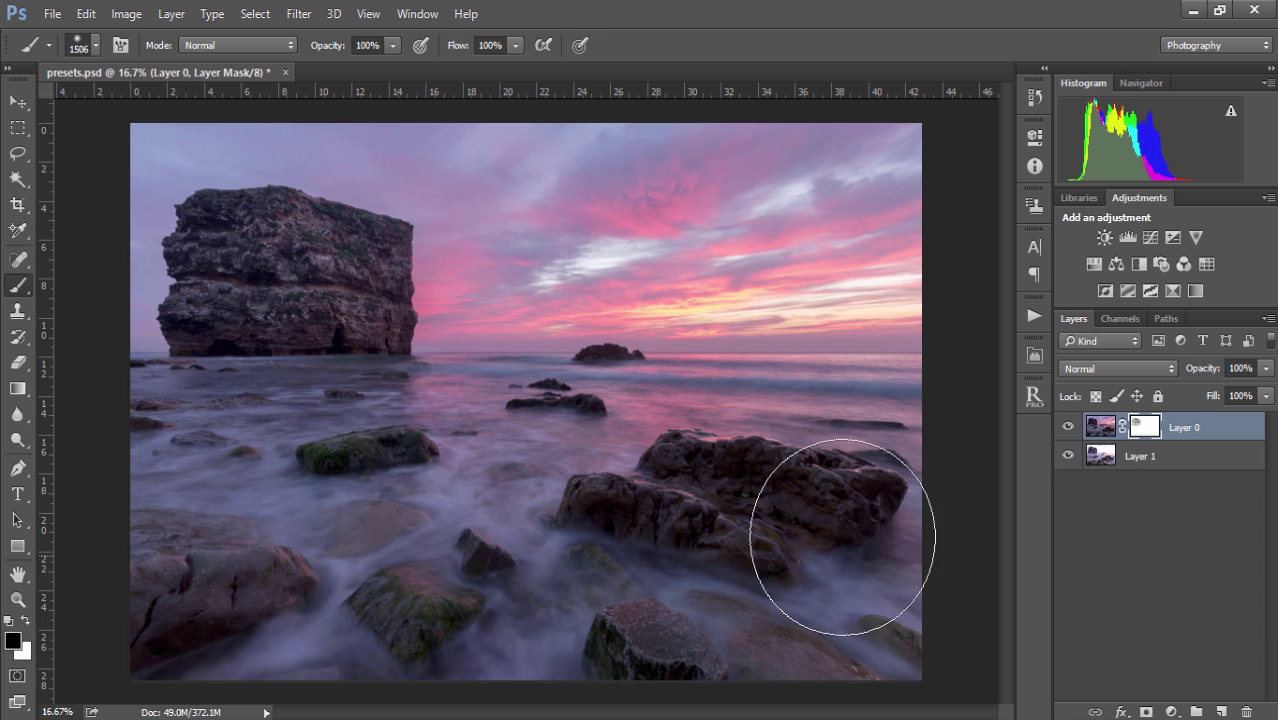
Disable and then re-enable Layer 0's mask to compare the result.
{"action": "right_click", "coordinate": [1145, 427]}
{"action": "left_click", "coordinate": [1156, 443]}
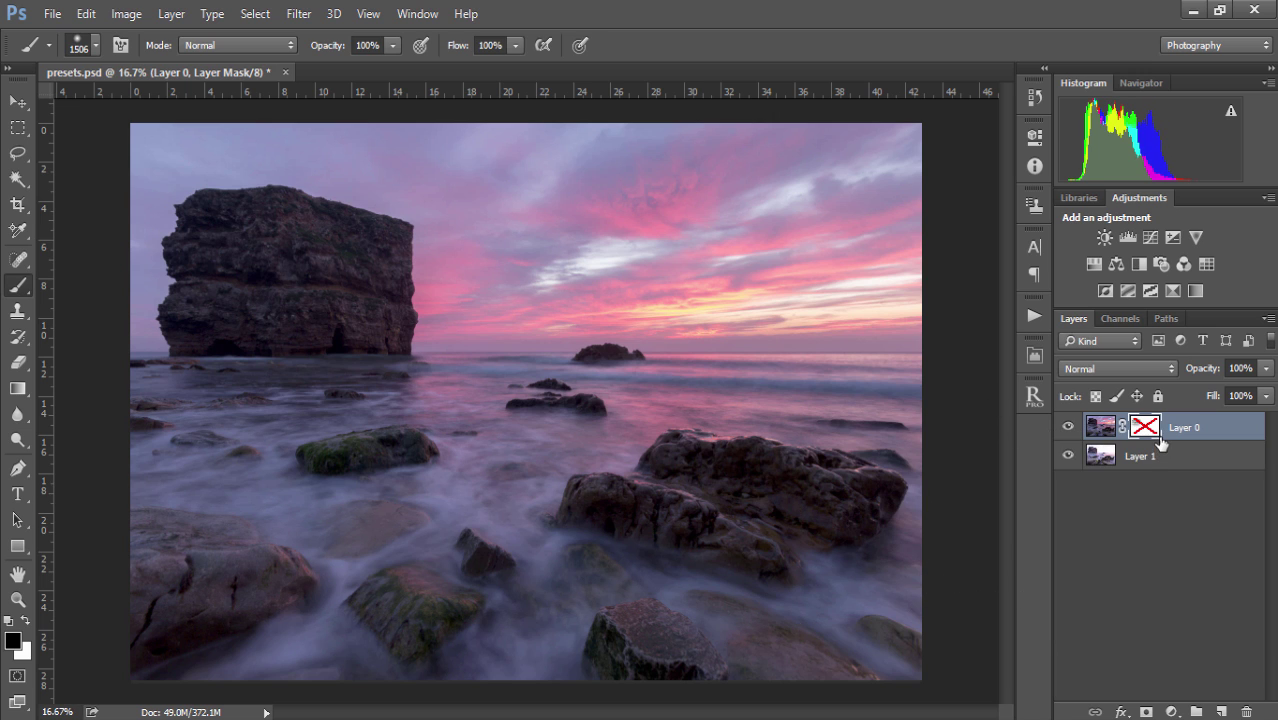
{"action": "right_click", "coordinate": [1145, 430]}
{"action": "left_click", "coordinate": [1150, 441]}
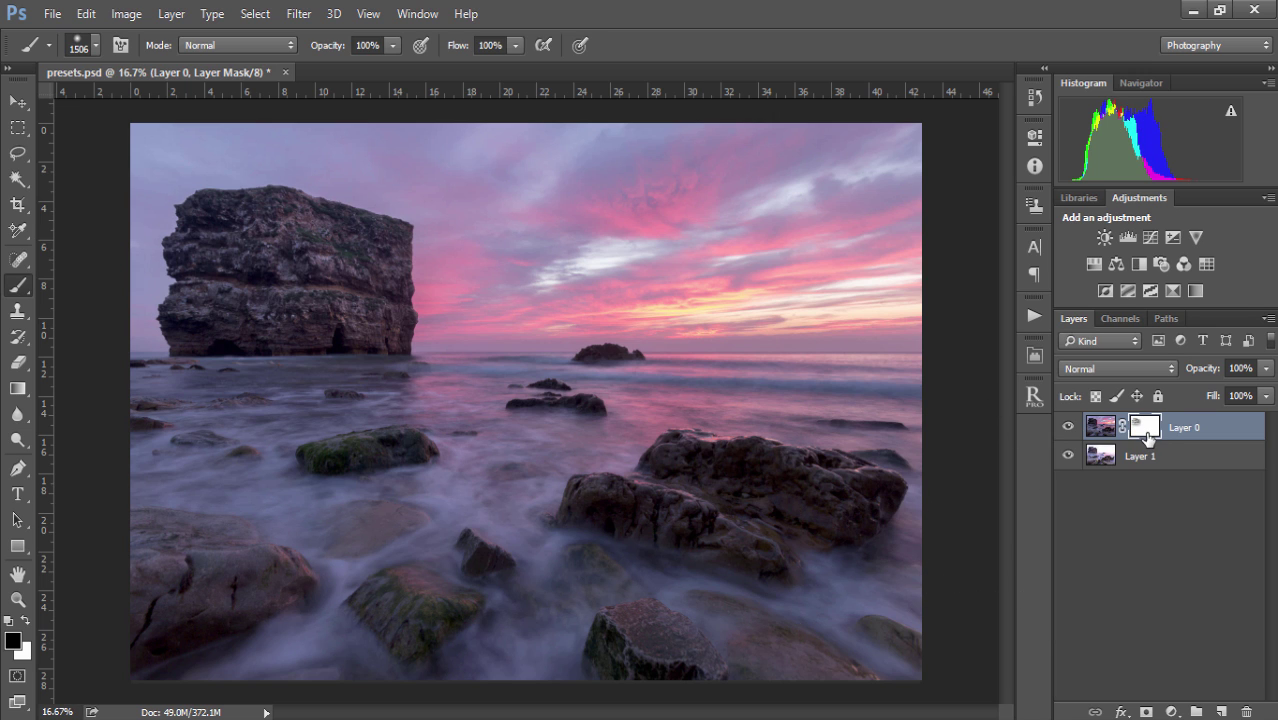
Delete Layer 0's mask without applying it.
{"action": "left_click_drag", "start_coordinate": [1145, 437], "coordinate": [1246, 712]}
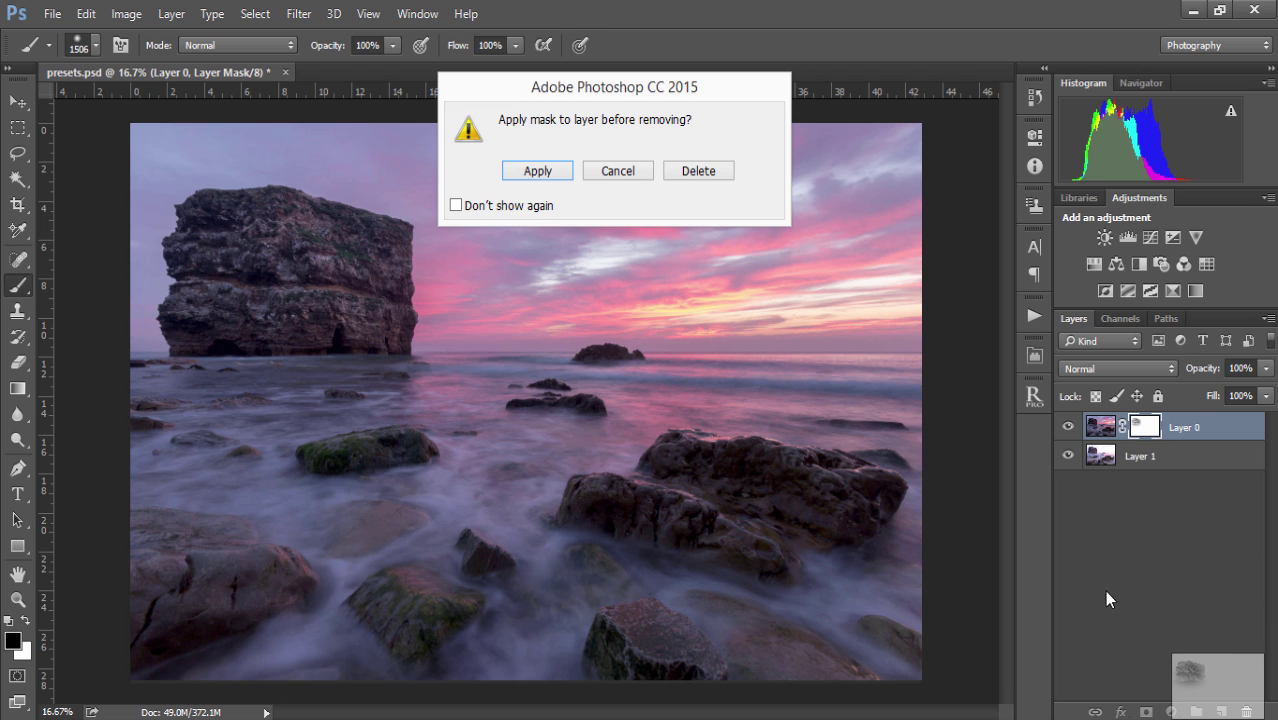
{"action": "left_click", "coordinate": [724, 171]}
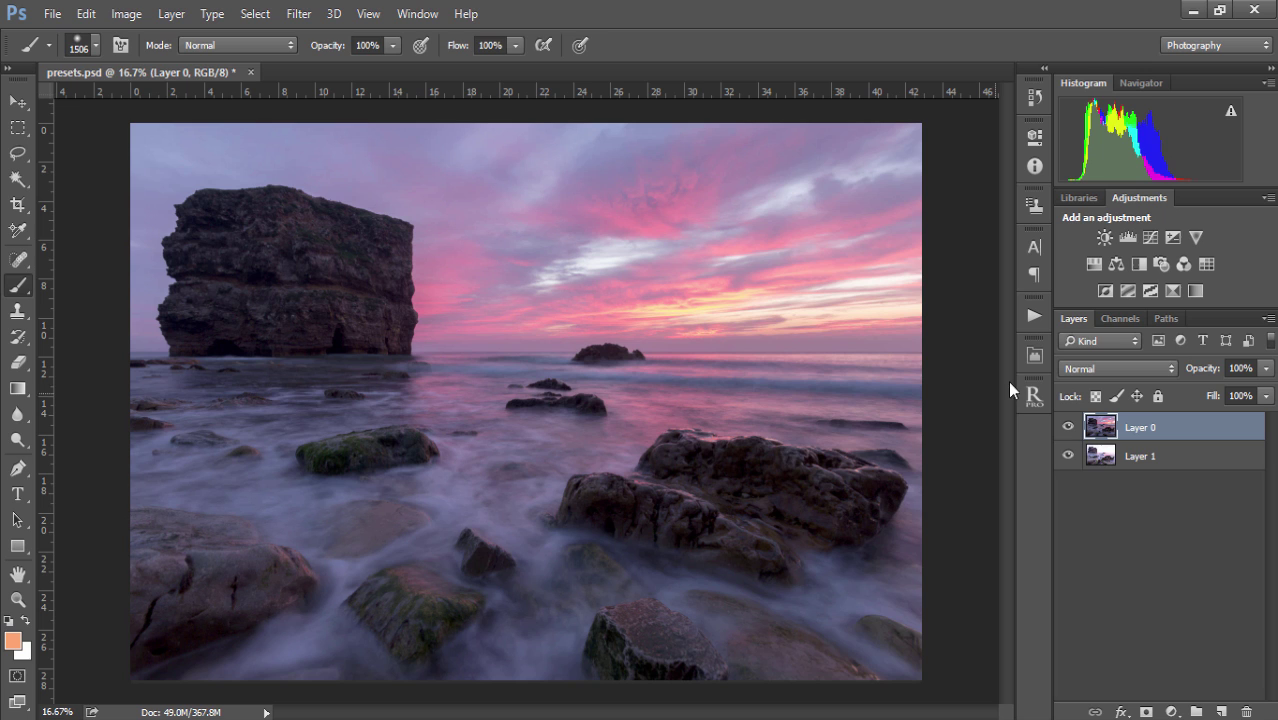
{"action": "left_click", "coordinate": [1030, 395]}
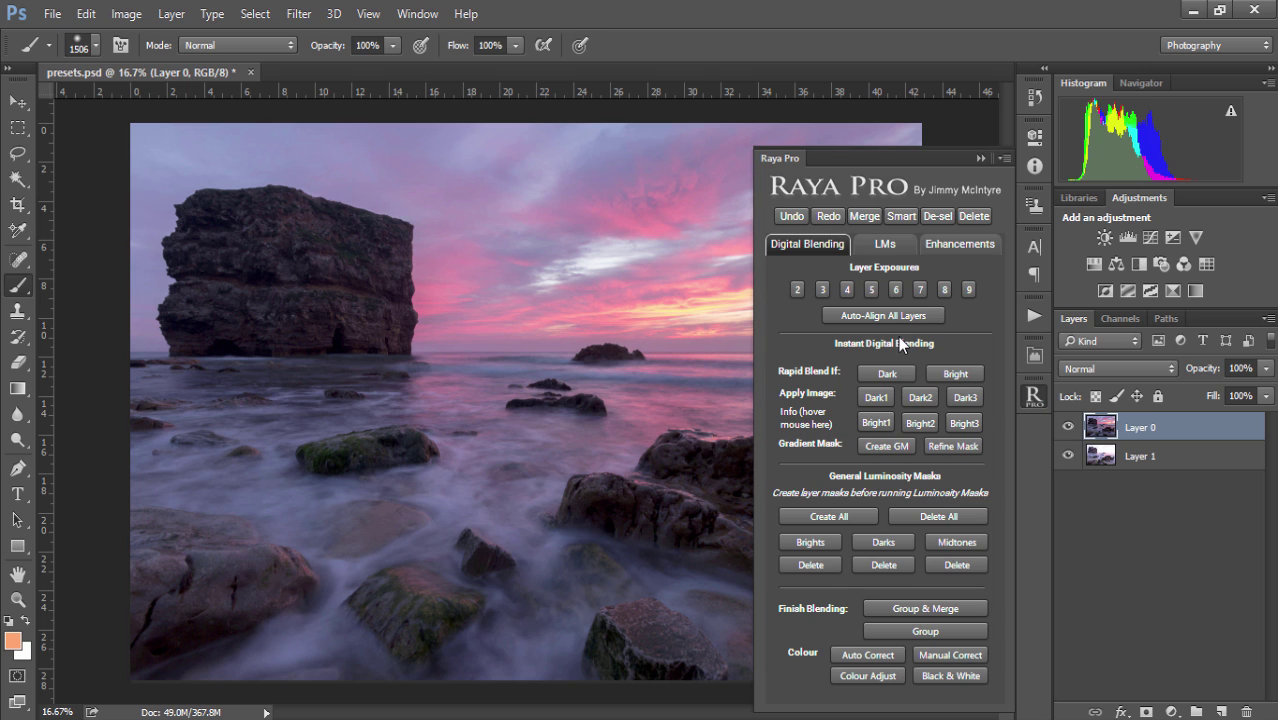
Add a white layer mask to Layer 0 and load a Darks 3 minus Darks 5 selection.
{"action": "left_click", "coordinate": [1146, 711]}
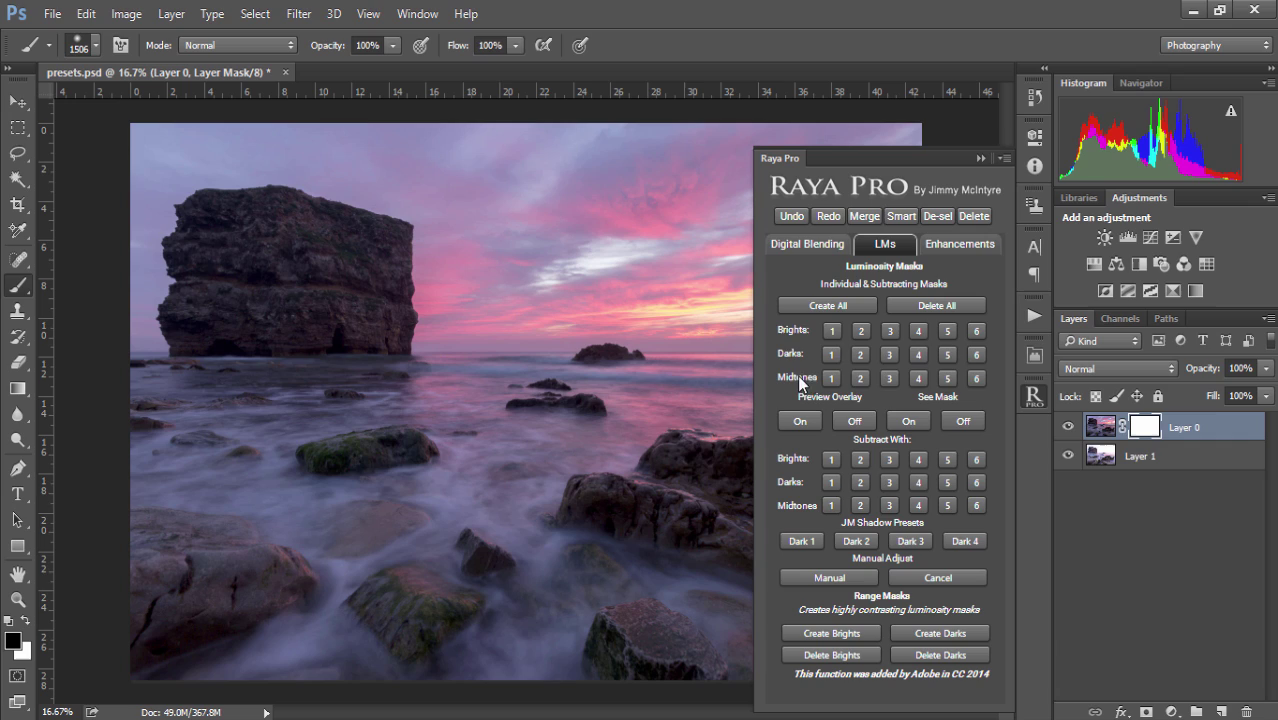
{"action": "left_click", "coordinate": [890, 356]}
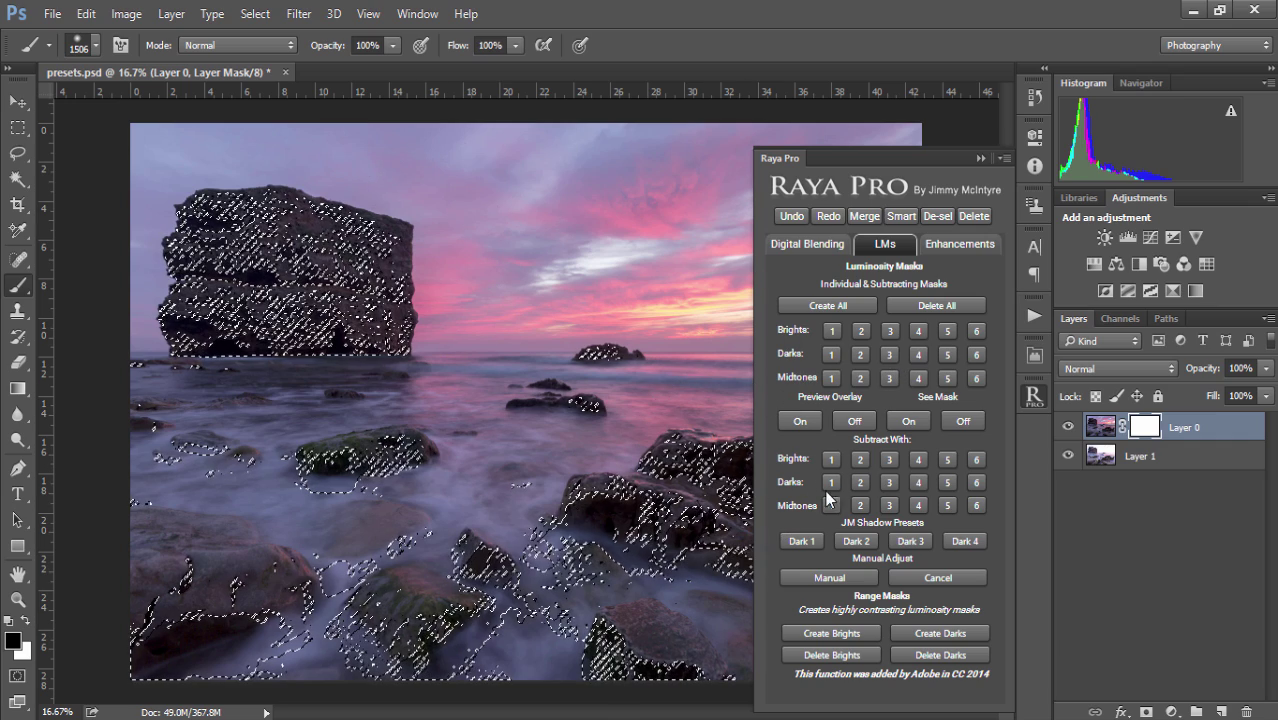
{"action": "left_click", "coordinate": [944, 481]}
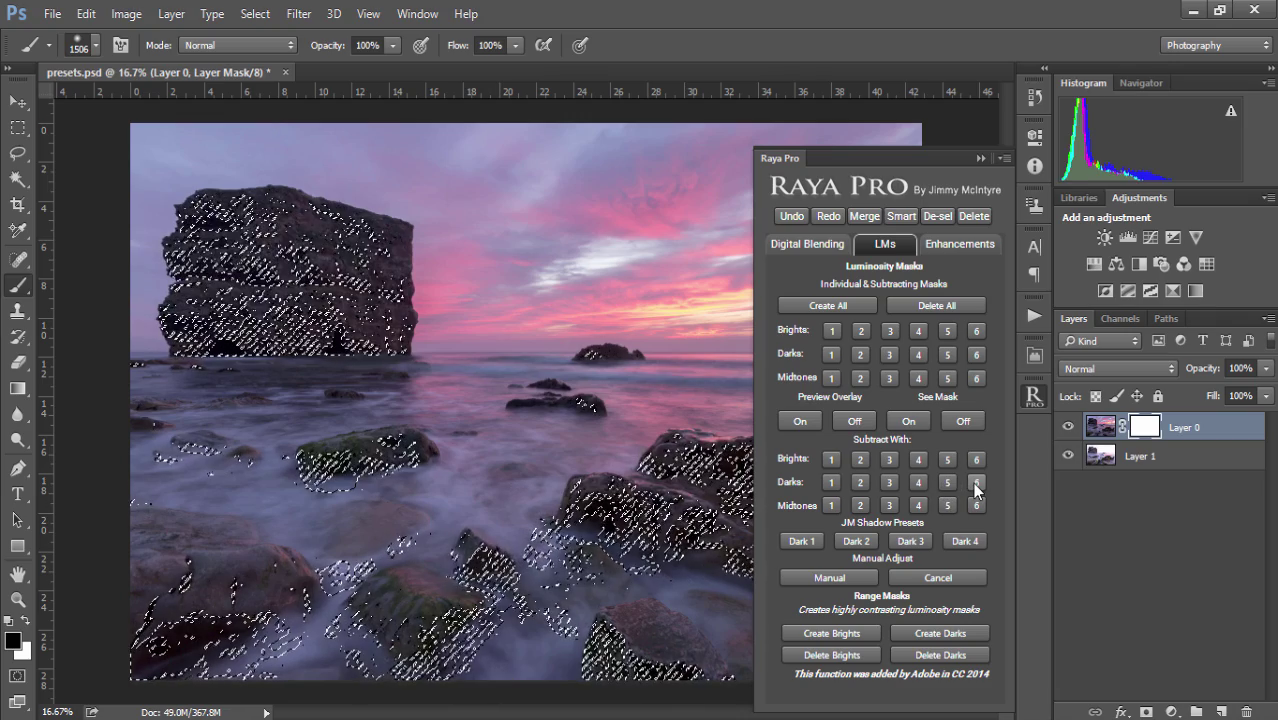
Preview that selection as a grayscale mask, then return to colour and deselect.
{"action": "left_click", "coordinate": [910, 426]}
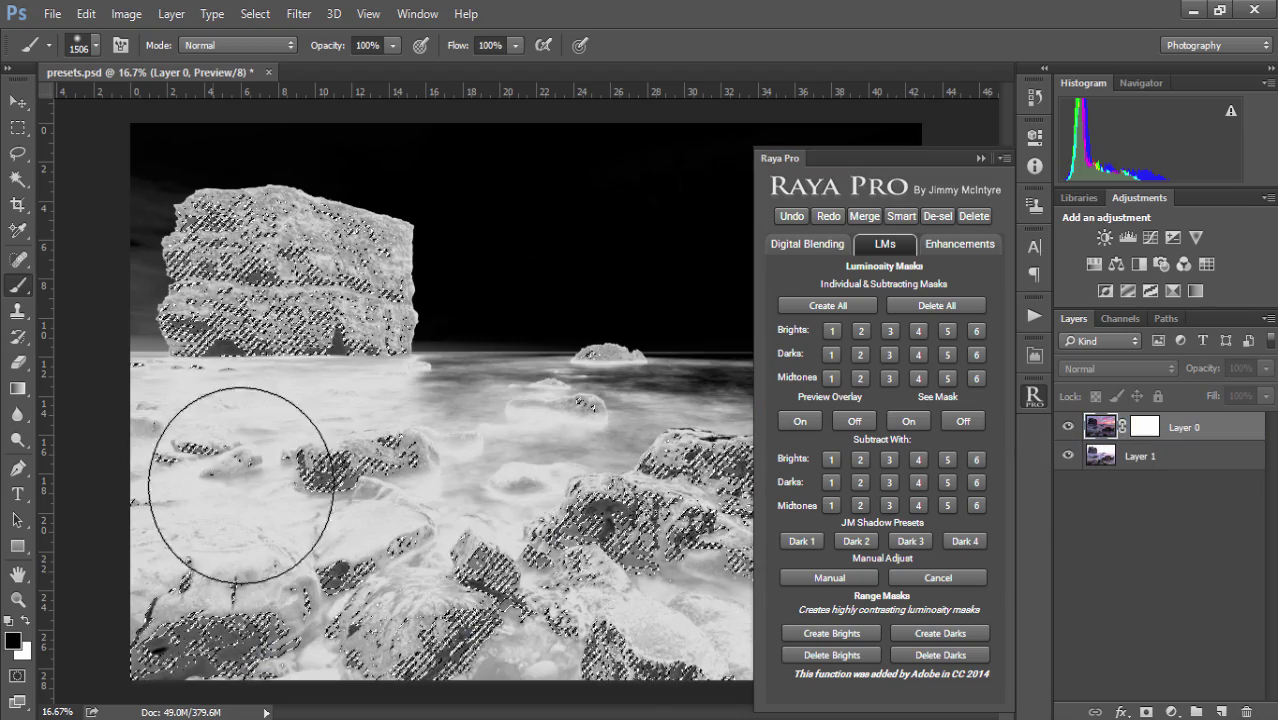
{"action": "left_click", "coordinate": [964, 420]}
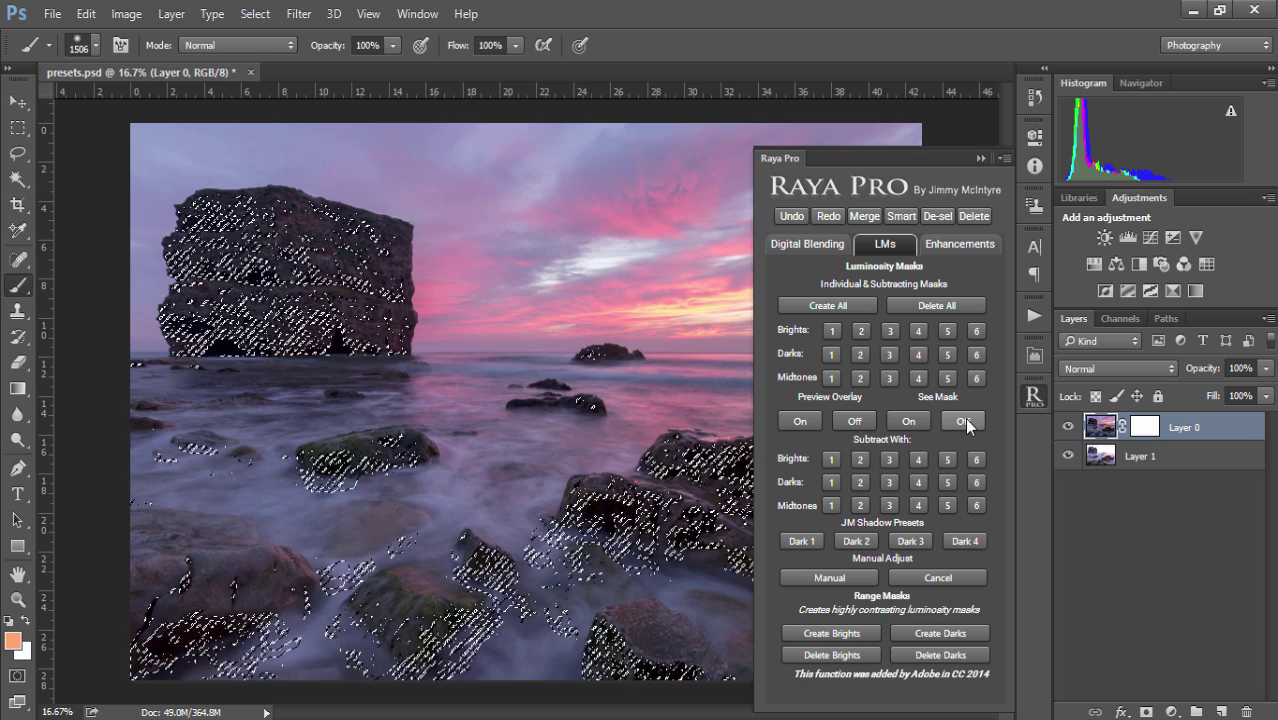
{"action": "left_click", "coordinate": [940, 216]}
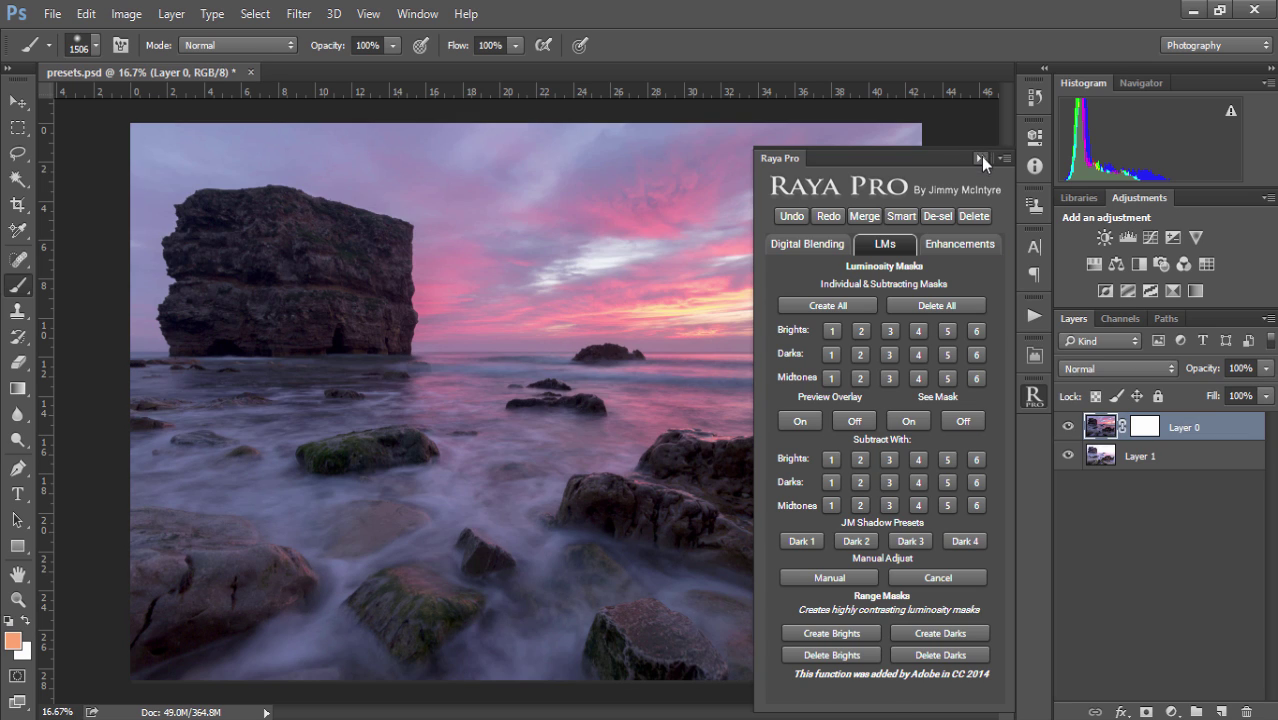
{"action": "left_click", "coordinate": [979, 158]}
Paint black over the big rock on Layer 0's mask, then toggle the mask off and on.
{"action": "left_click", "coordinate": [1143, 430]}
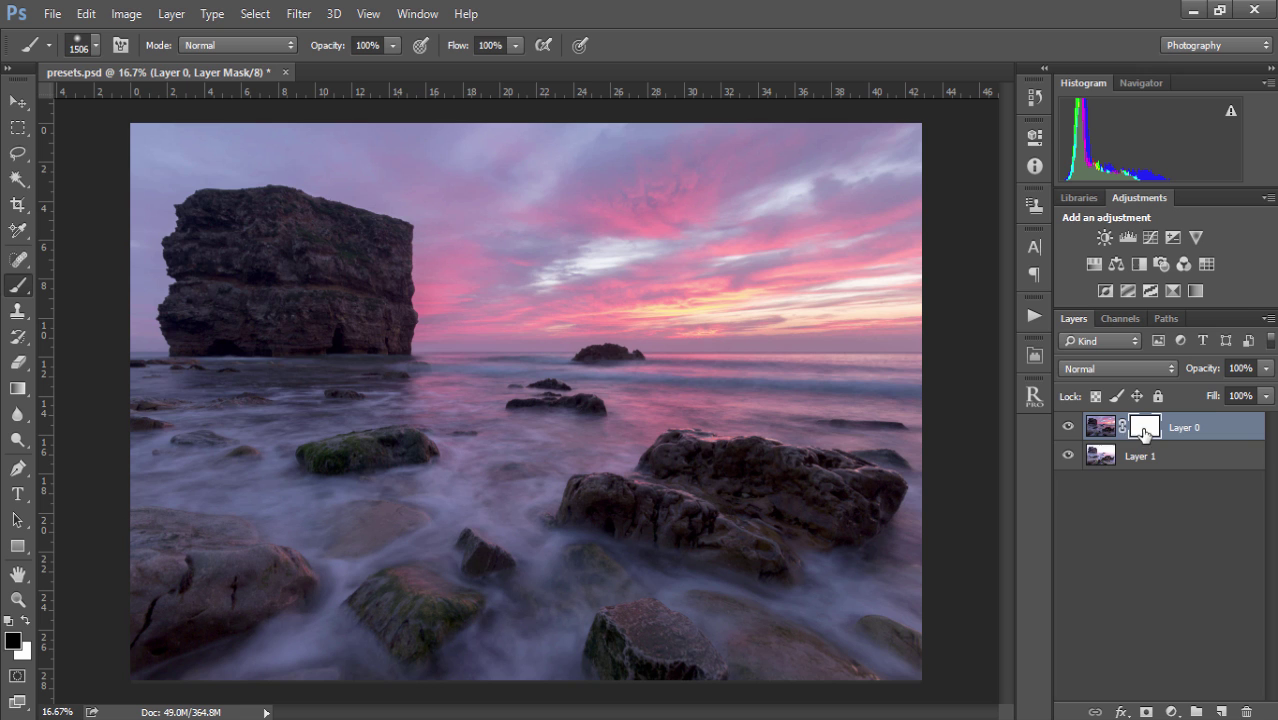
{"action": "mouse_move", "coordinate": [271, 269]}
{"action": "left_mouse_down"}
{"action": "mouse_move", "coordinate": [357, 271]}
{"action": "mouse_move", "coordinate": [185, 285]}
{"action": "left_mouse_up"}
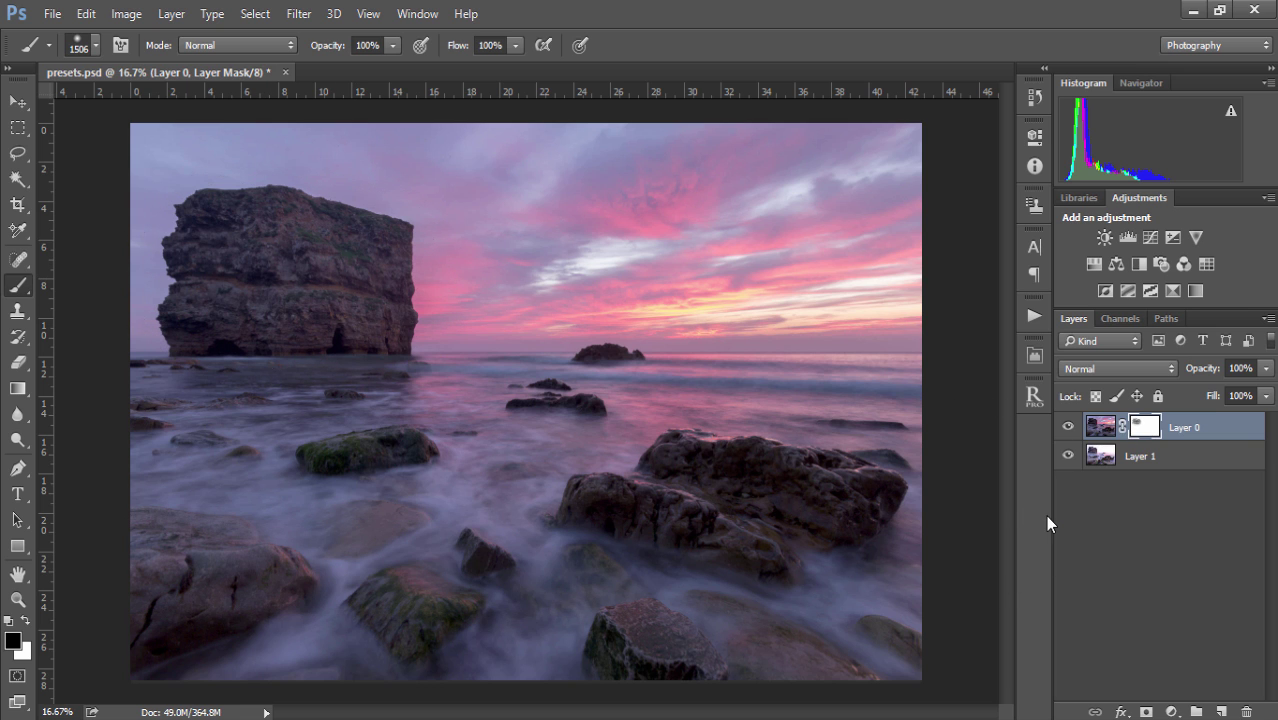
{"action": "left_click", "coordinate": [1146, 434], "text": "shift"}
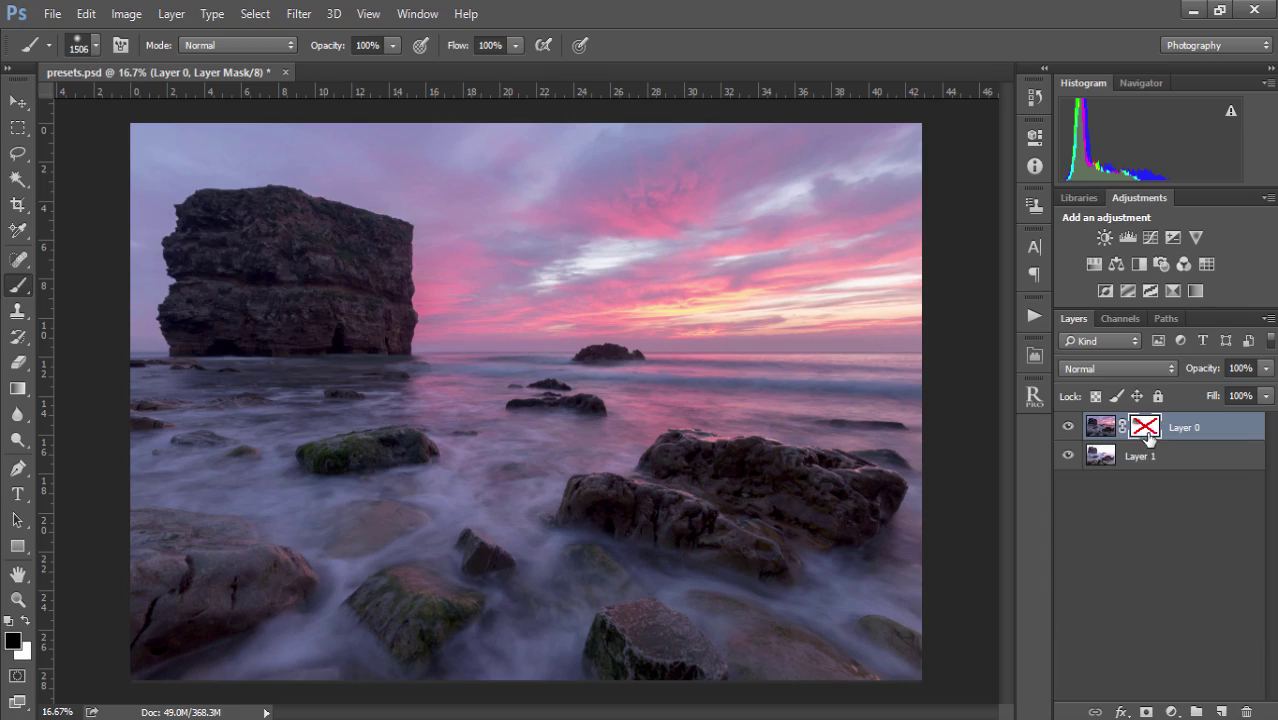
{"action": "left_click", "coordinate": [1146, 430], "text": "shift"}
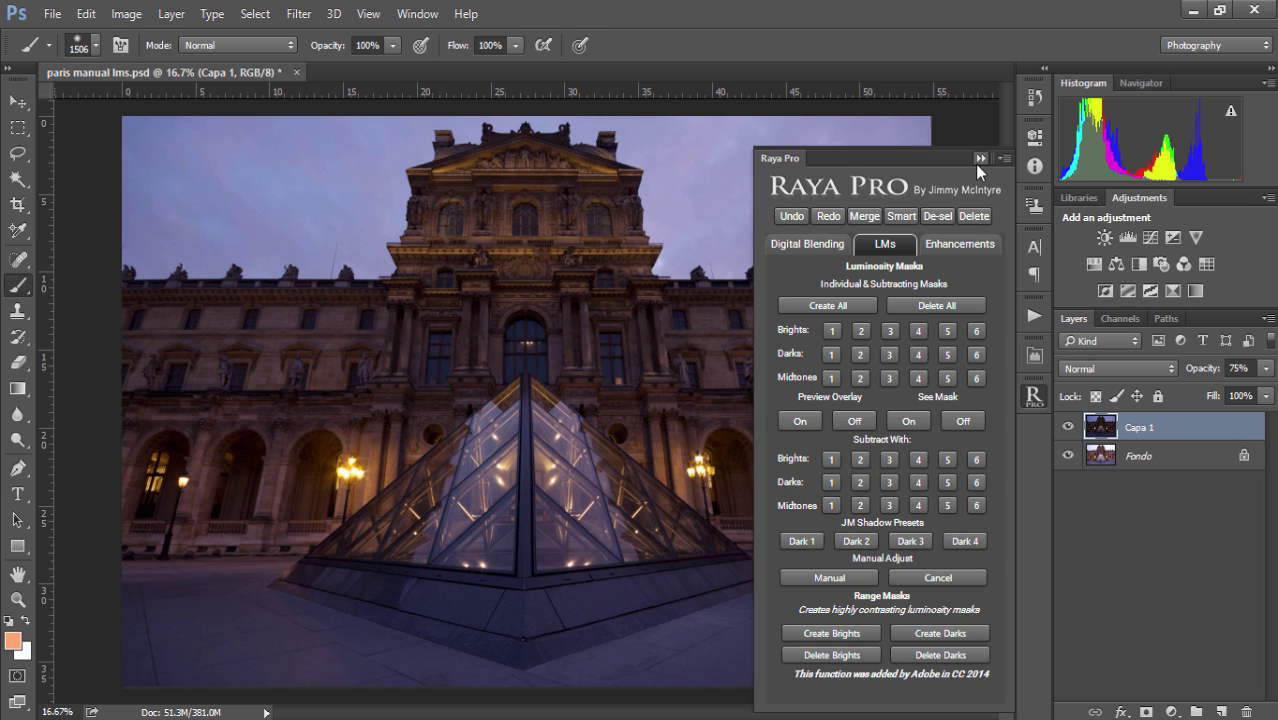
Close Raya Pro and toggle Capa 1 off and on to compare it with the brighter Fondo.
{"action": "left_click", "coordinate": [979, 160]}
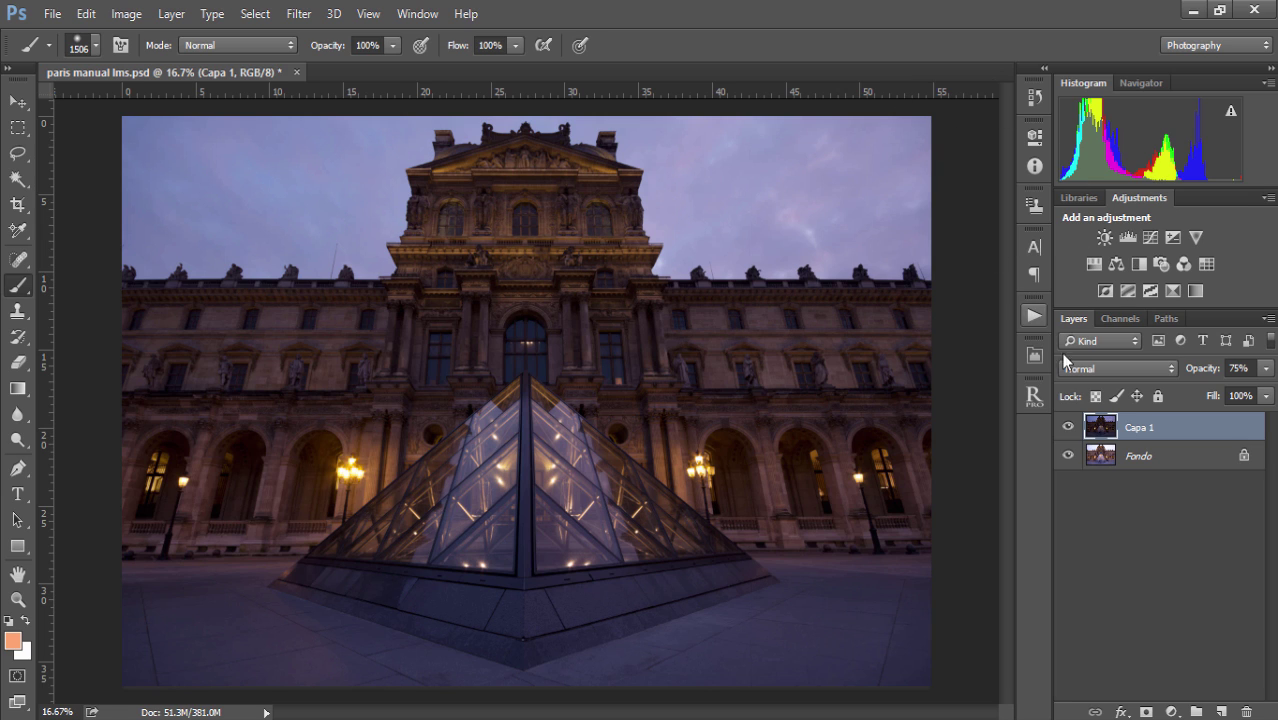
{"action": "left_click", "coordinate": [1068, 427]}
{"action": "left_click", "coordinate": [1100, 457]}
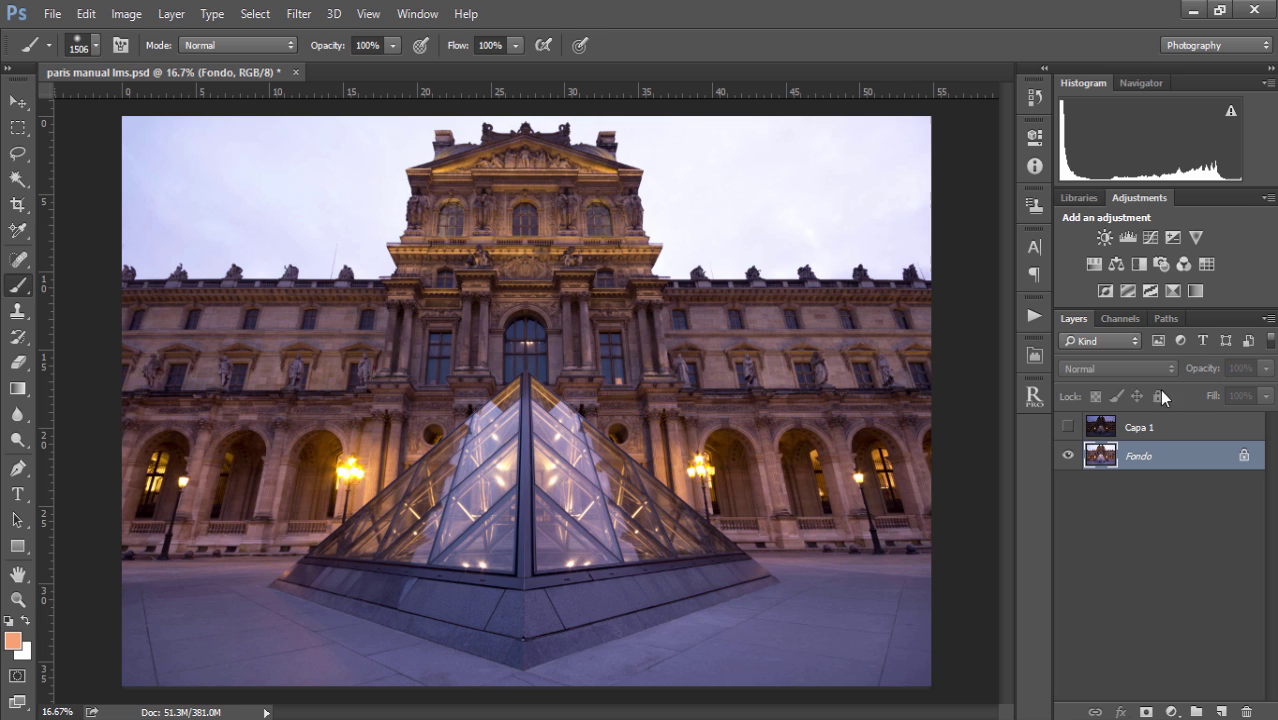
{"action": "left_click", "coordinate": [1069, 427]}
With Capa 1 selected, inspect the Brights 4 and Brights 3 luminosity channels, then return to Layers.
{"action": "left_click", "coordinate": [1101, 428]}
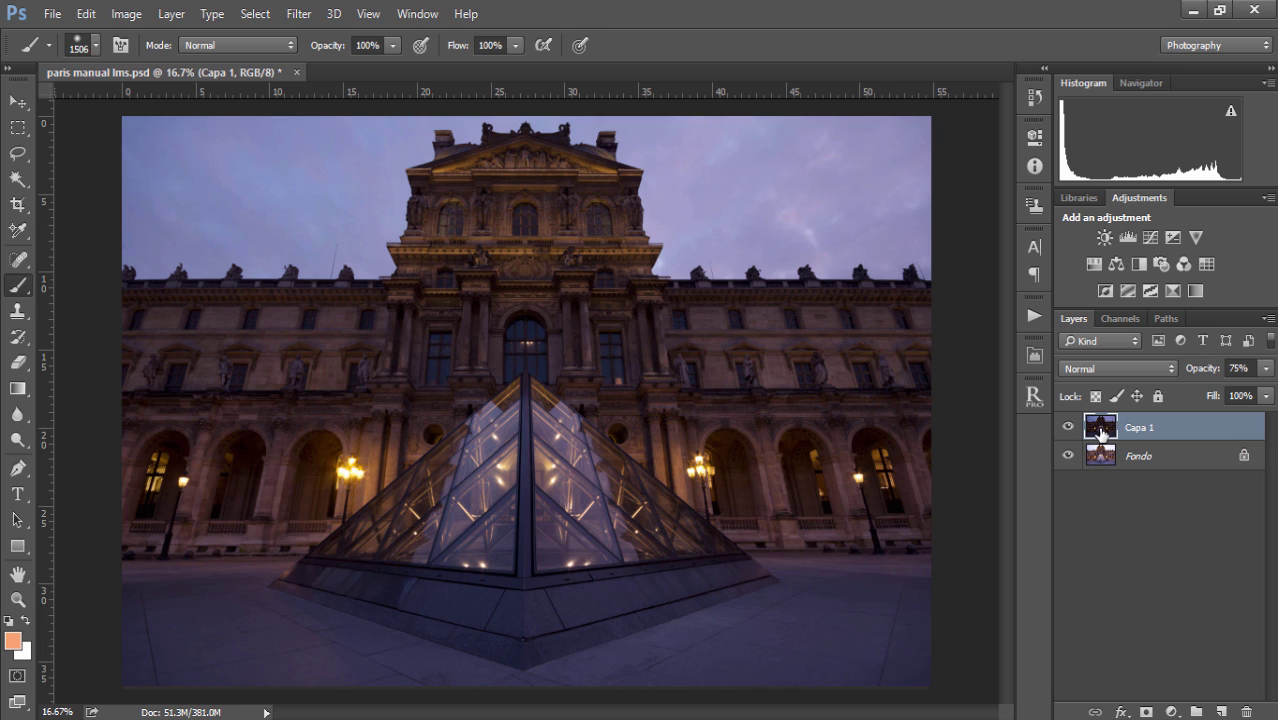
{"action": "left_click", "coordinate": [1108, 318]}
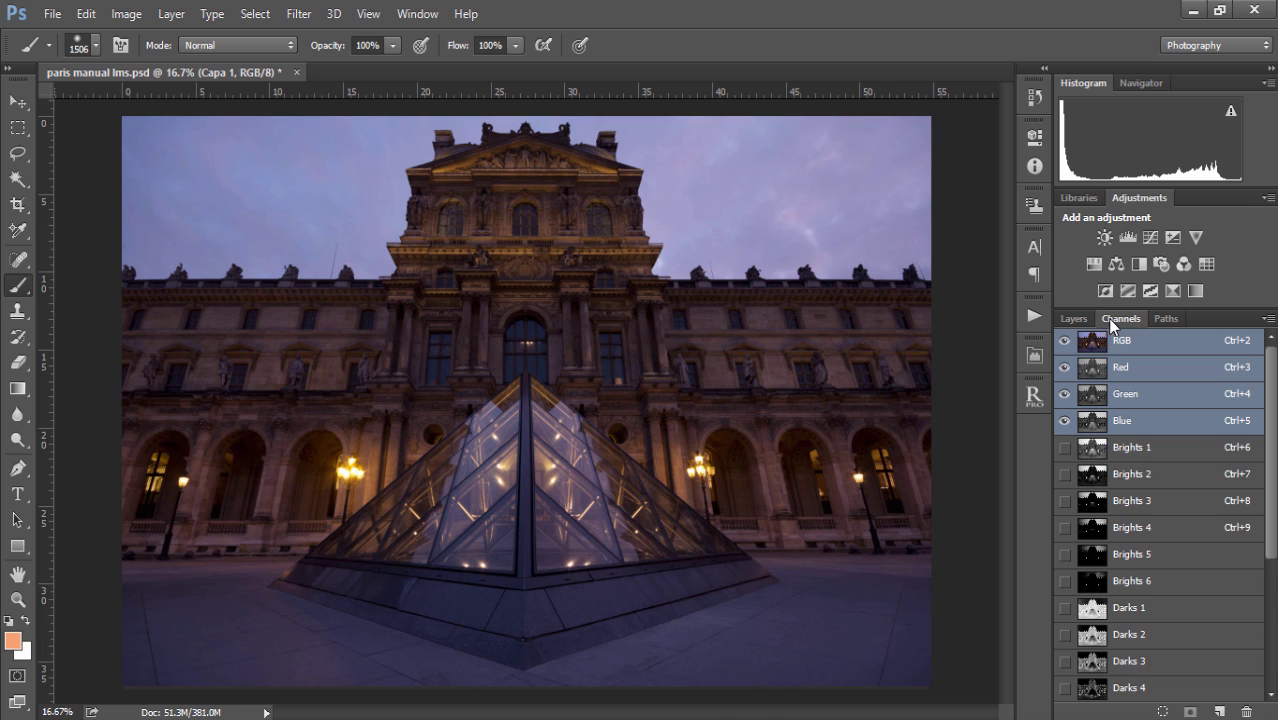
{"action": "left_click", "coordinate": [1098, 529]}
{"action": "left_click", "coordinate": [1098, 505]}
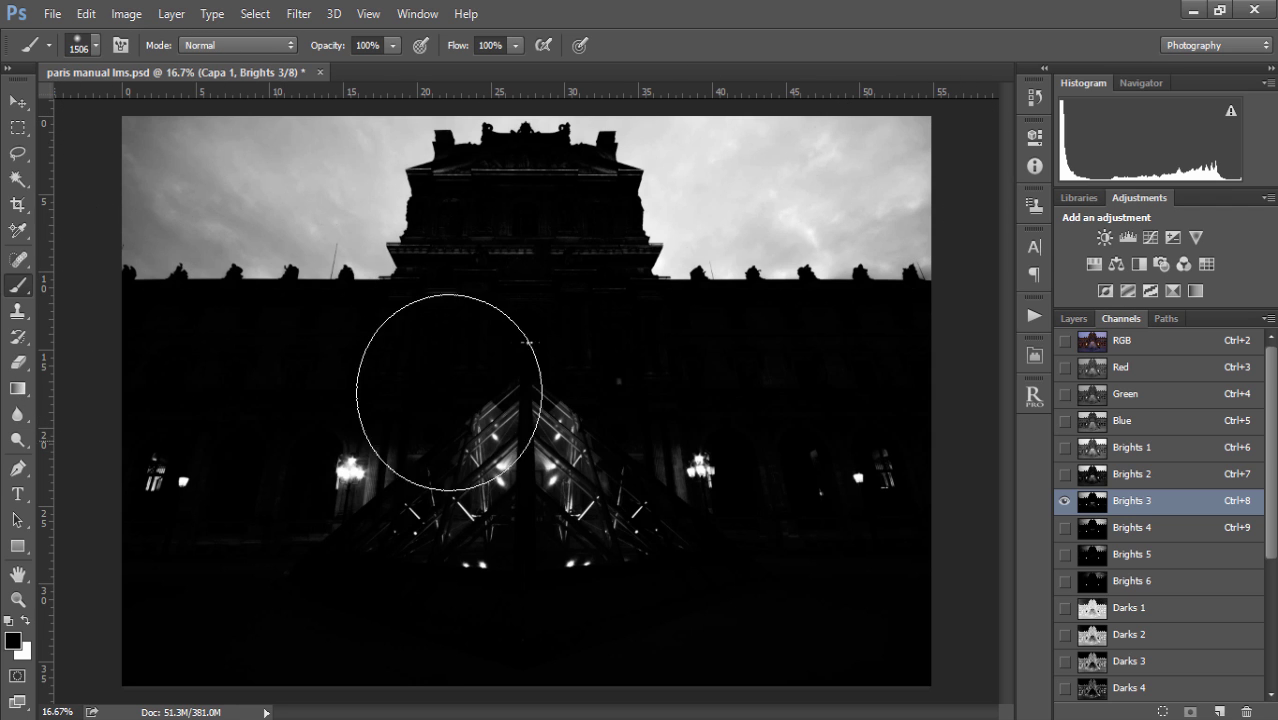
{"action": "left_click", "coordinate": [1073, 318]}
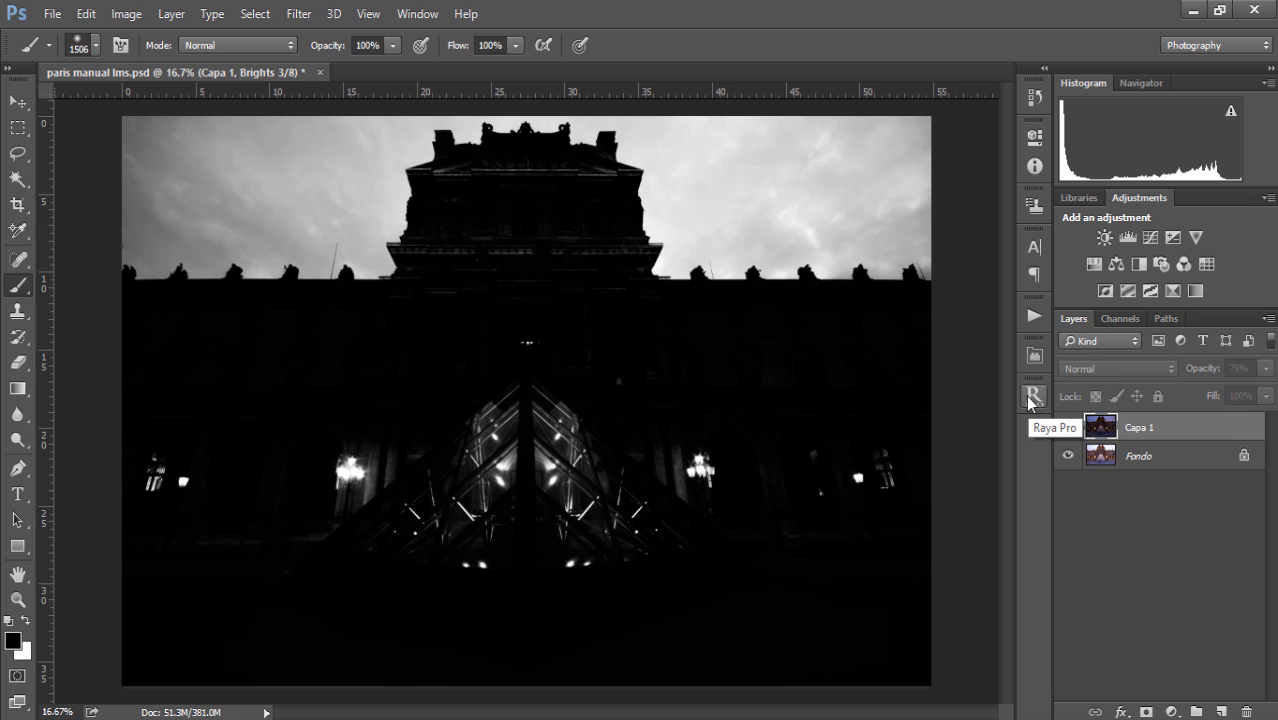
Give Capa 1 a black mask and load the Brights 3 selection from Raya Pro's LMs, previewing it.
{"action": "left_click", "coordinate": [1148, 712]}
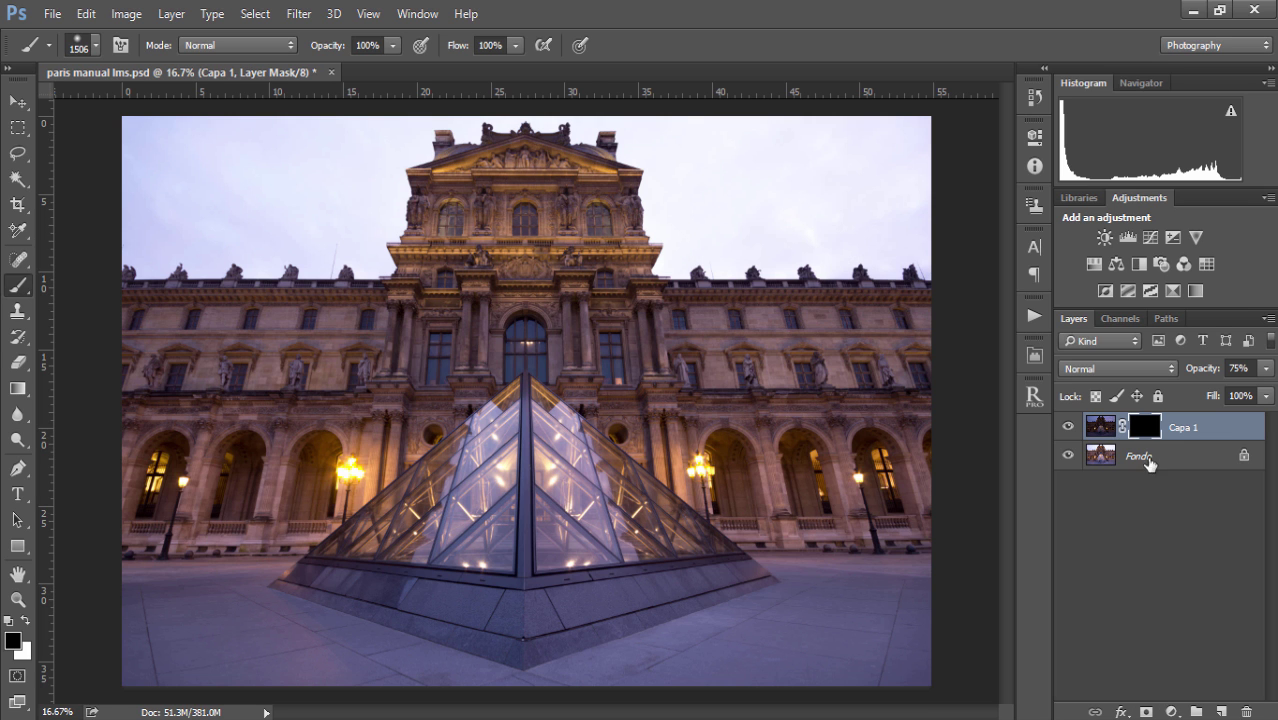
{"action": "left_click", "coordinate": [1029, 395]}
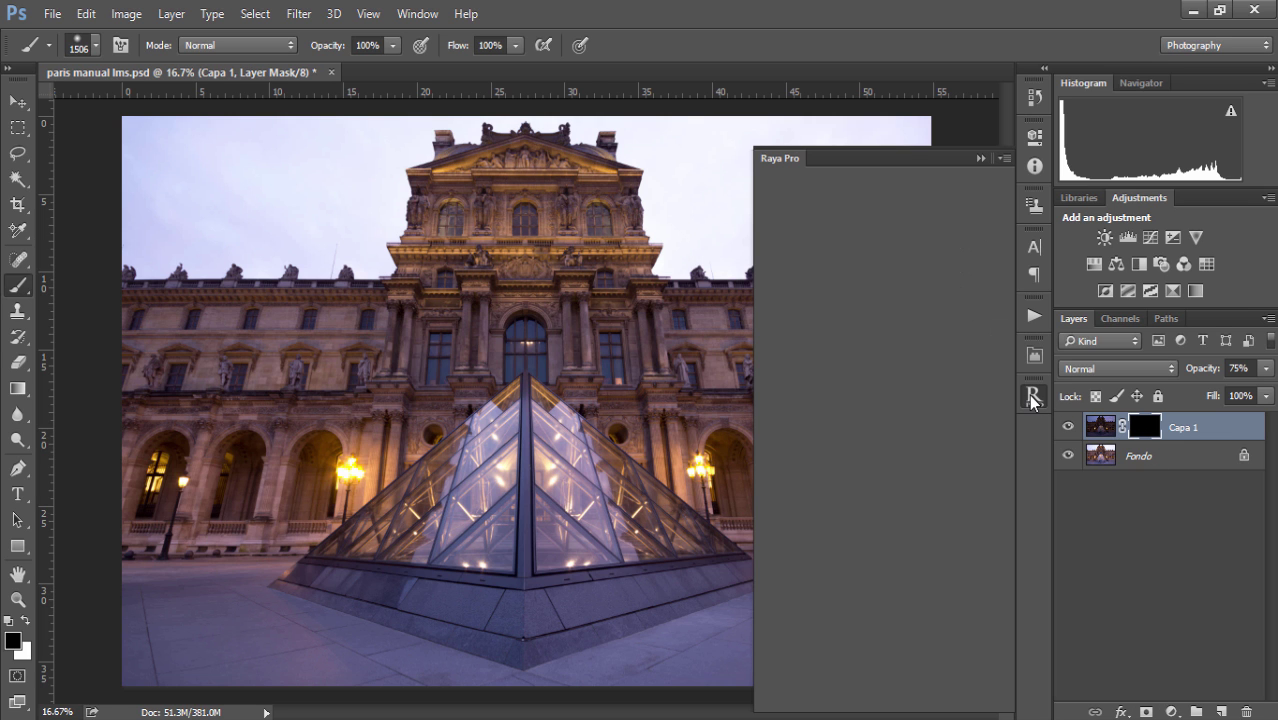
{"action": "left_click", "coordinate": [886, 243]}
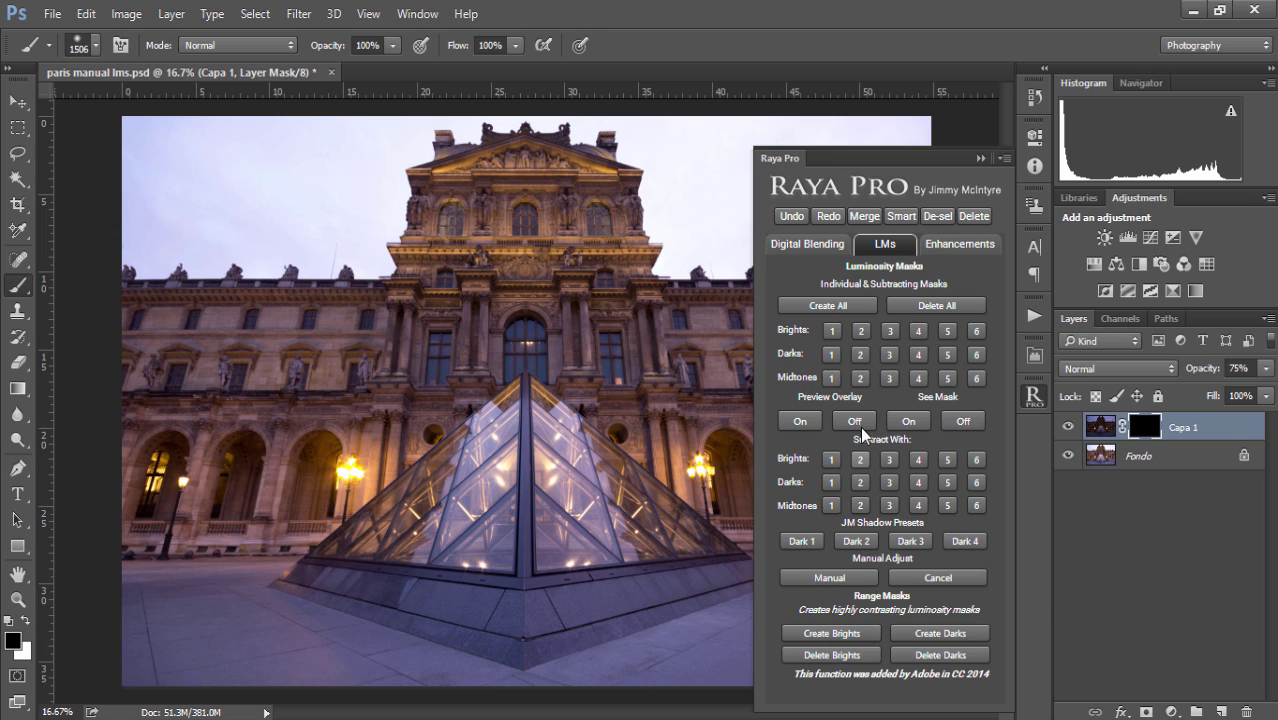
{"action": "left_click", "coordinate": [888, 333]}
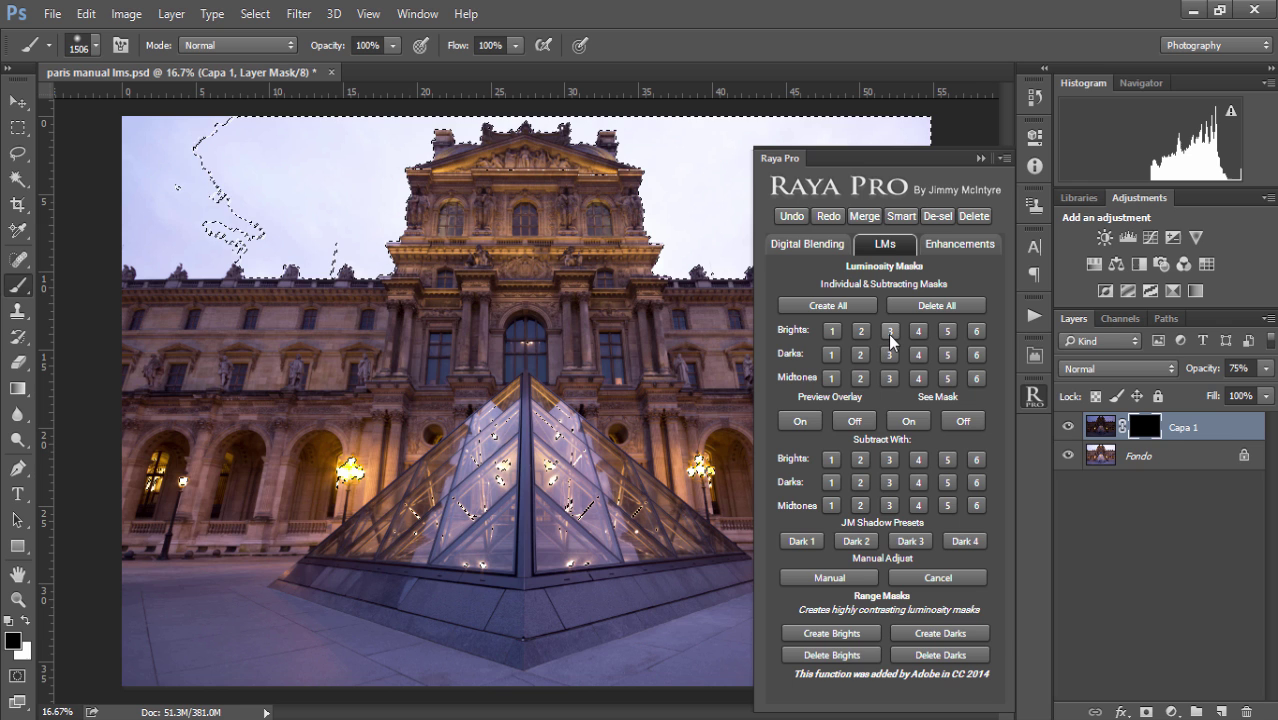
{"action": "left_click", "coordinate": [916, 418]}
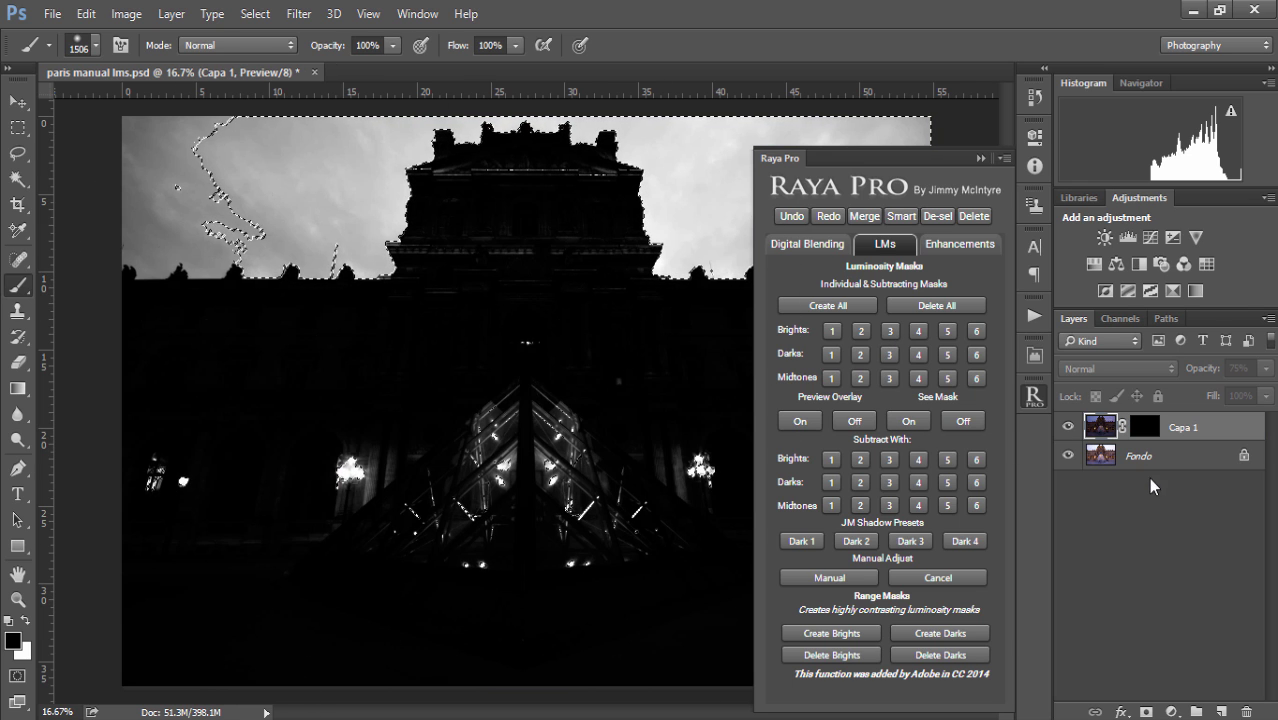
{"action": "left_click", "coordinate": [962, 420]}
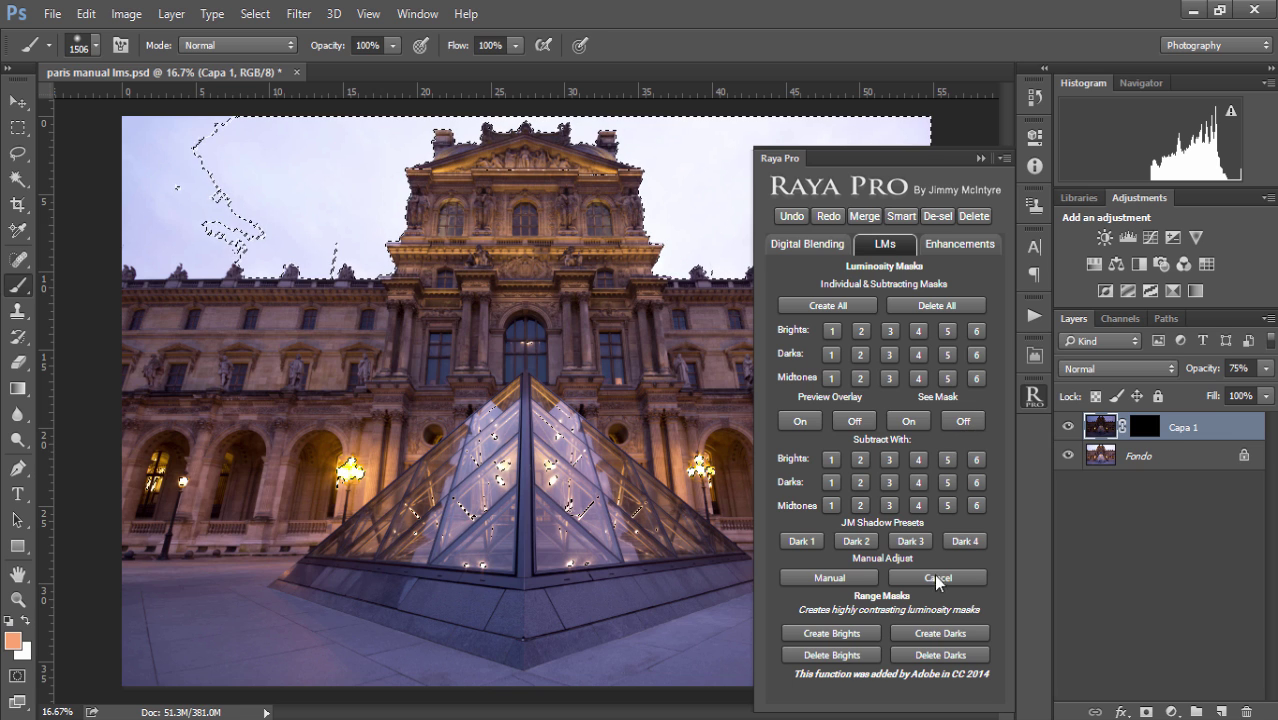
Manually adjust the mask in Levels to 0, 0.22 and 67 so only the sky is white.
{"action": "left_click", "coordinate": [816, 575]}
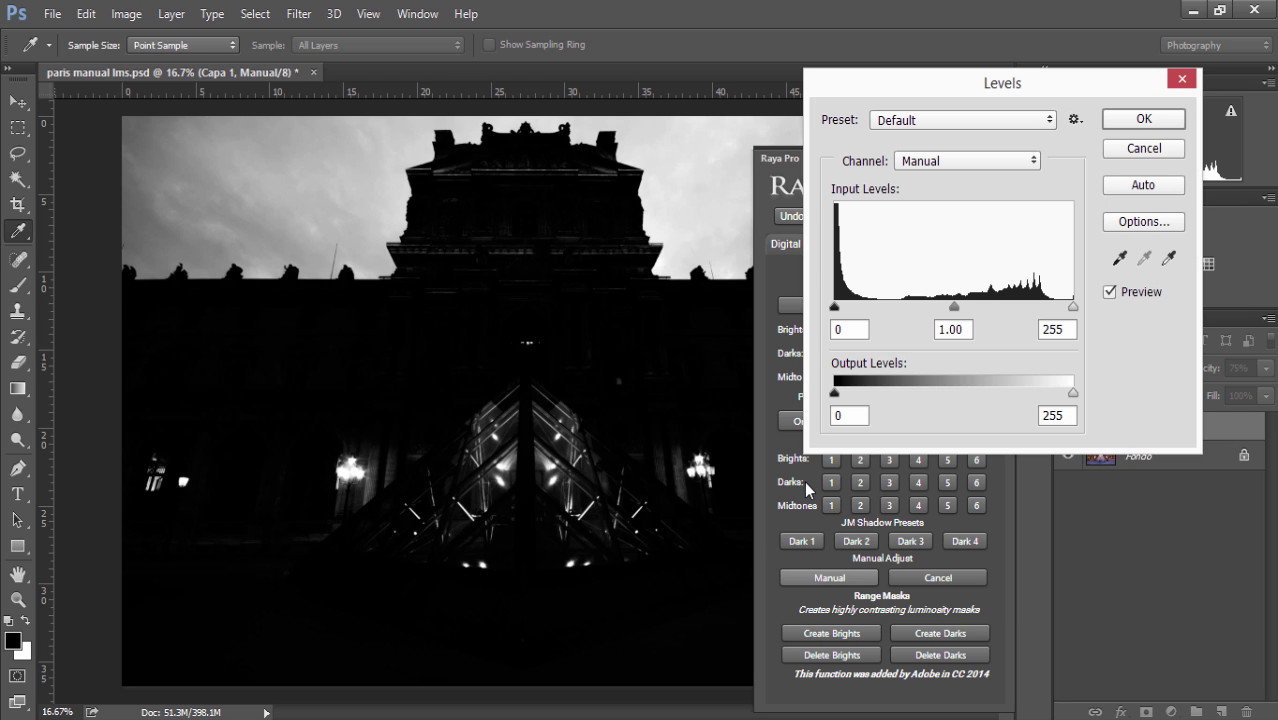
{"action": "left_click_drag", "start_coordinate": [1072, 306], "coordinate": [890, 309]}
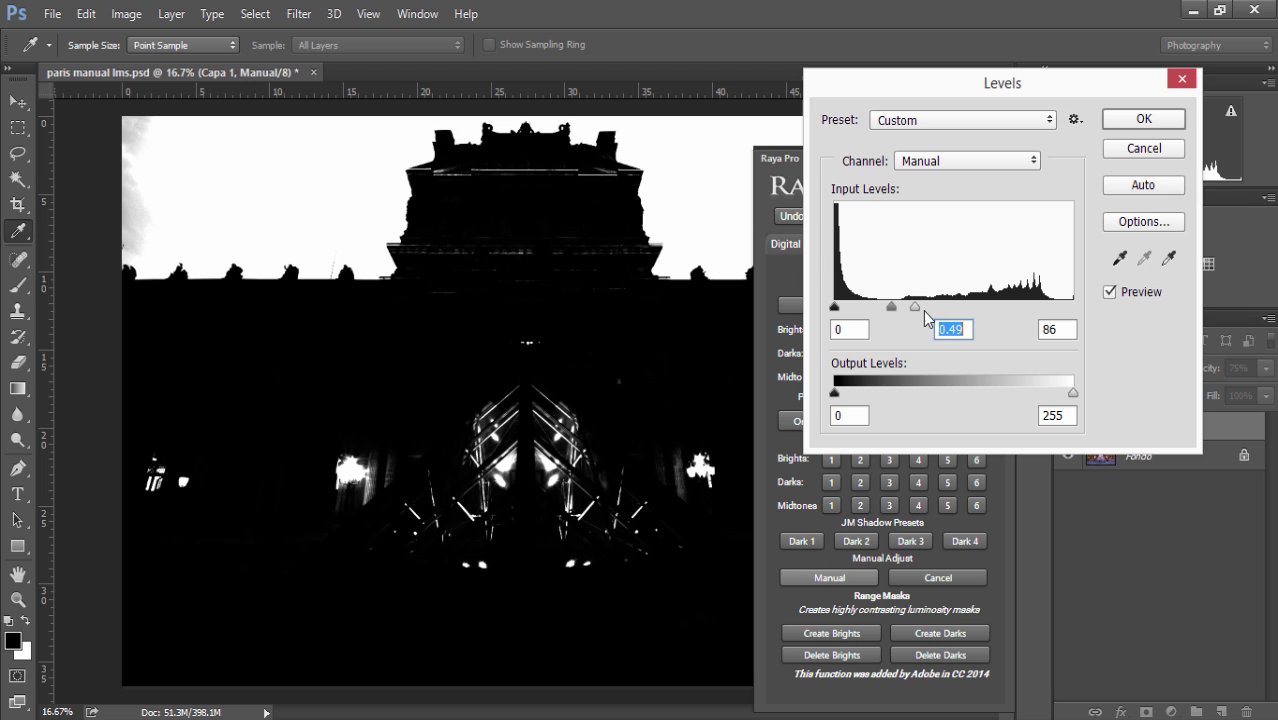
{"action": "left_click_drag", "start_coordinate": [916, 312], "coordinate": [889, 306]}
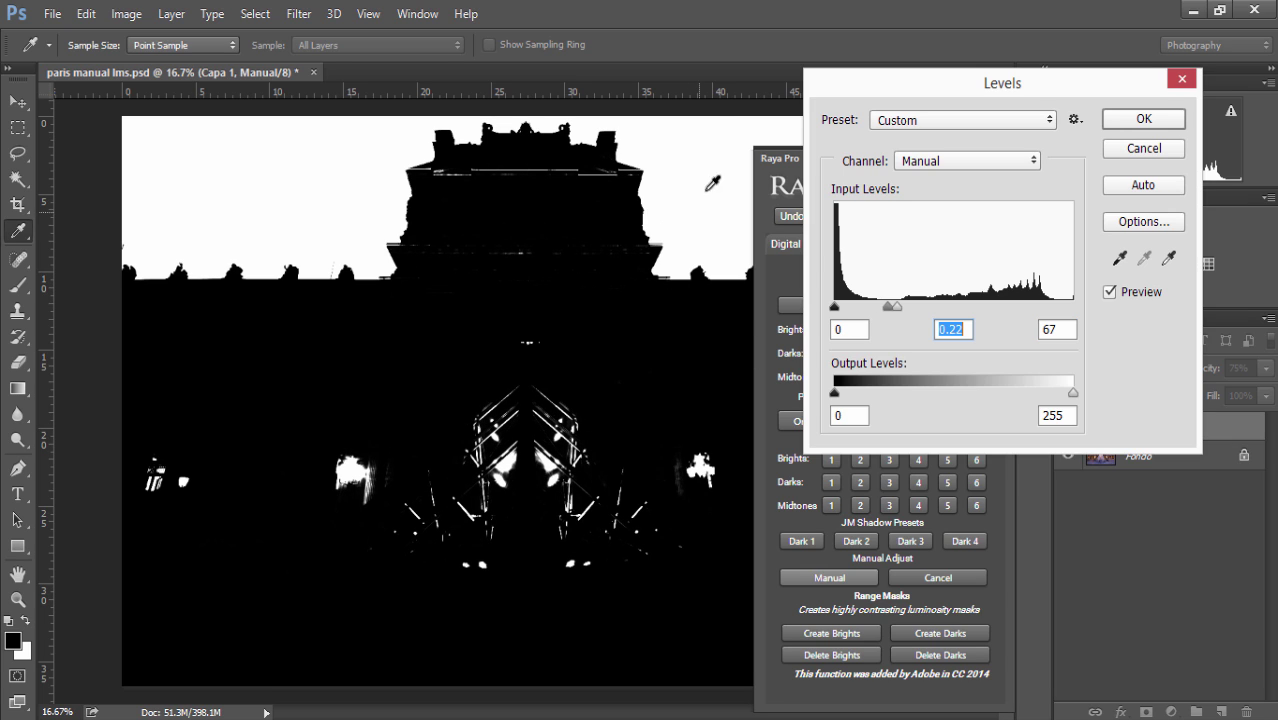
Apply the Levels mask, deselect, and paint white over the sky on Capa 1's mask.
{"action": "left_click", "coordinate": [1160, 122]}
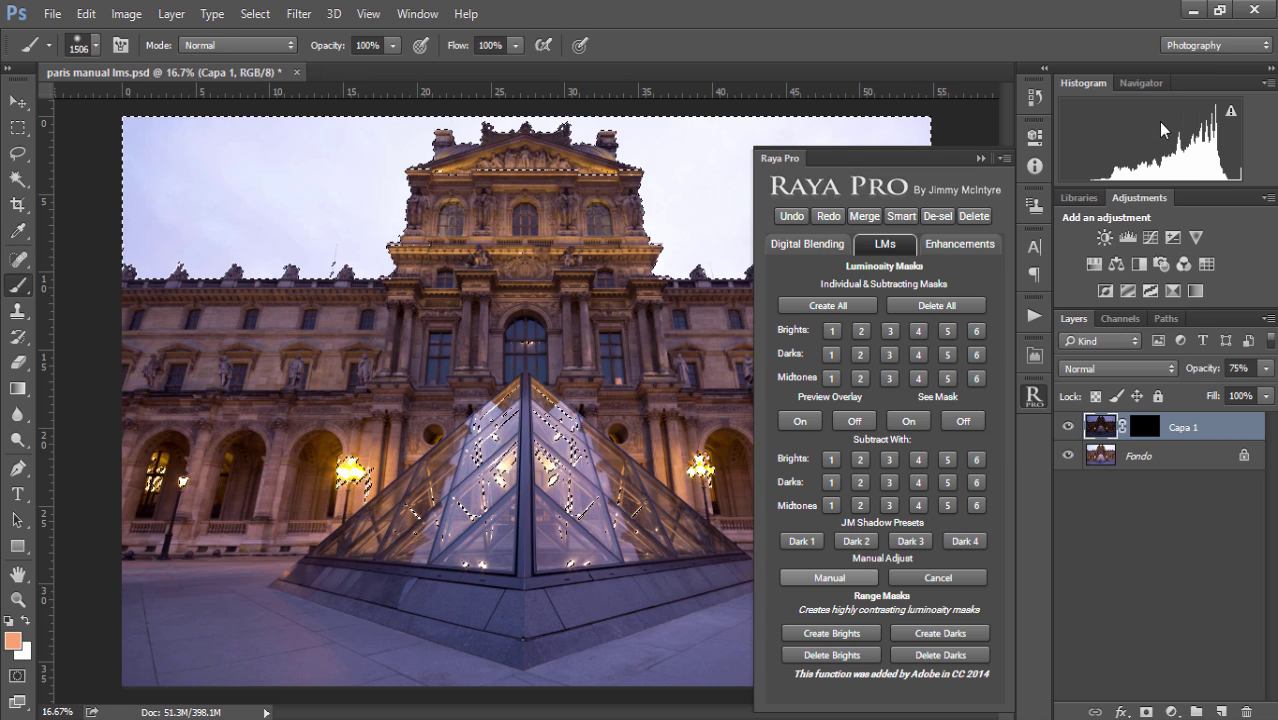
{"action": "left_click", "coordinate": [979, 160]}
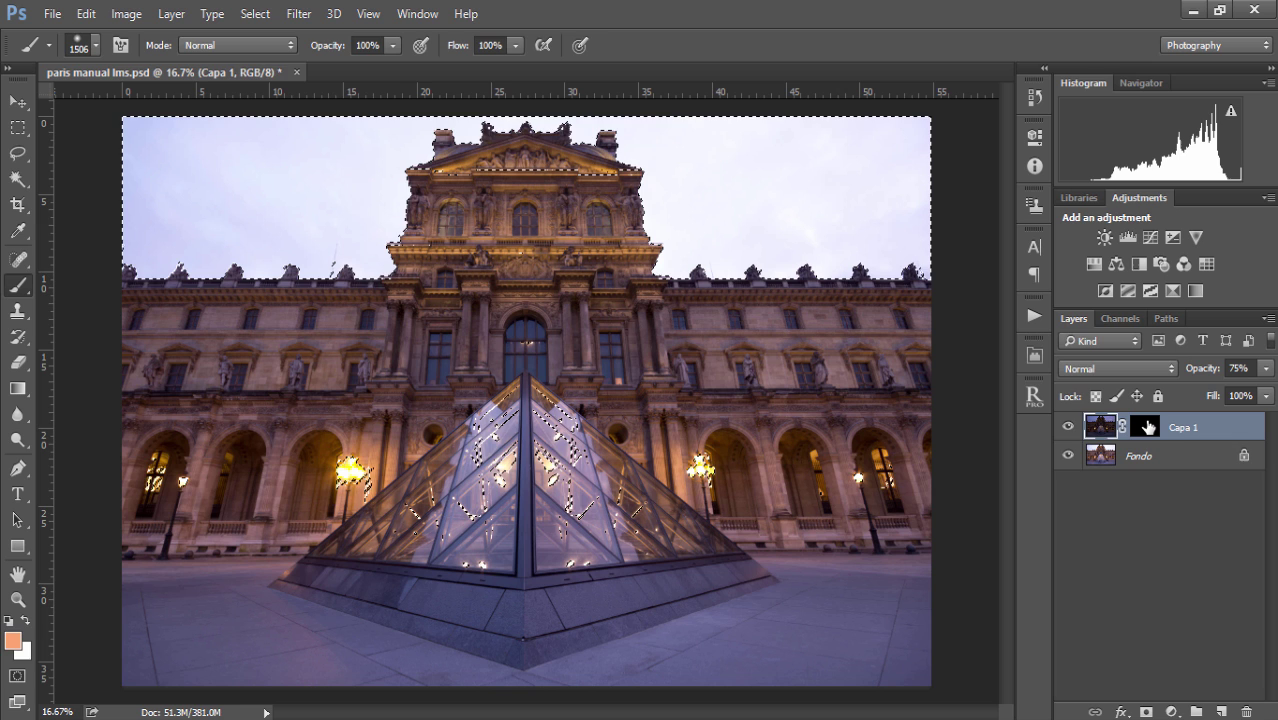
{"action": "left_click", "coordinate": [1146, 427]}
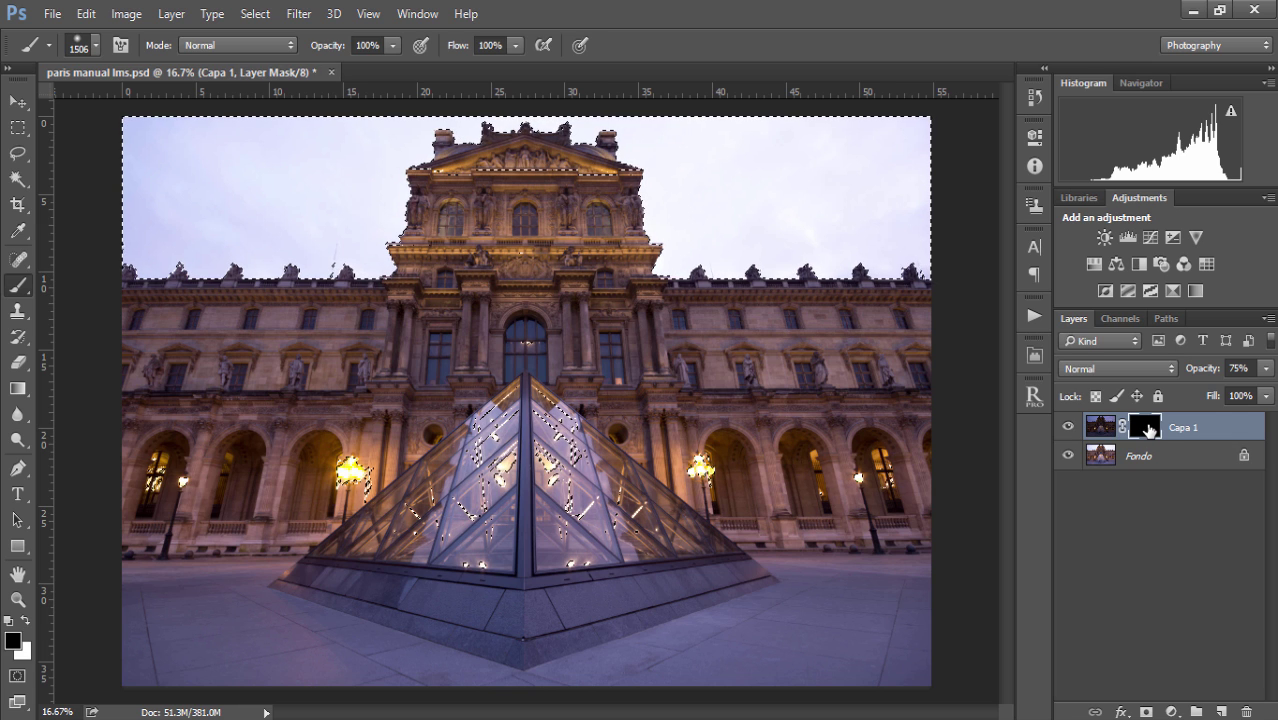
{"action": "key", "text": "ctrl+d"}
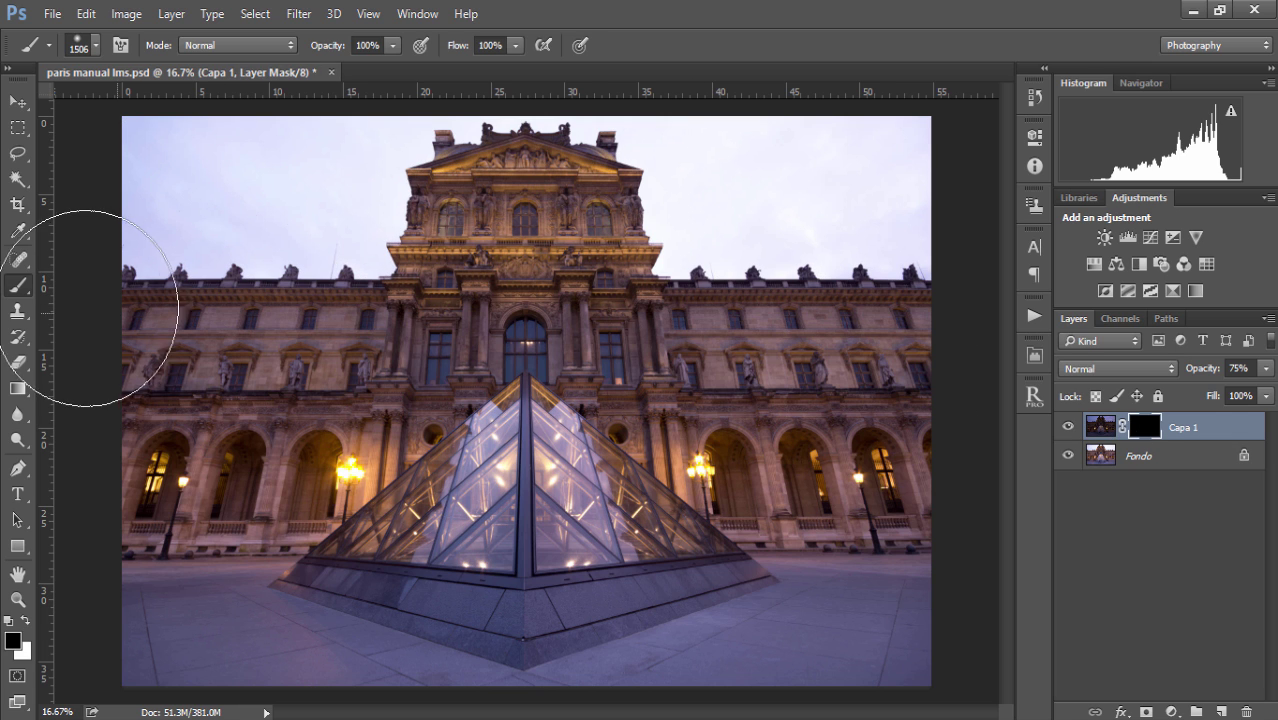
{"action": "left_click", "coordinate": [25, 620]}
{"action": "mouse_move", "coordinate": [145, 316]}
{"action": "left_mouse_down"}
{"action": "mouse_move", "coordinate": [171, 275]}
{"action": "mouse_move", "coordinate": [191, 173]}
{"action": "mouse_move", "coordinate": [210, 264]}
{"action": "mouse_move", "coordinate": [326, 177]}
{"action": "mouse_move", "coordinate": [380, 258]}
{"action": "mouse_move", "coordinate": [473, 159]}
{"action": "mouse_move", "coordinate": [534, 279]}
{"action": "mouse_move", "coordinate": [717, 145]}
{"action": "mouse_move", "coordinate": [741, 274]}
{"action": "mouse_move", "coordinate": [901, 224]}
{"action": "mouse_move", "coordinate": [984, 214]}
{"action": "left_mouse_up"}
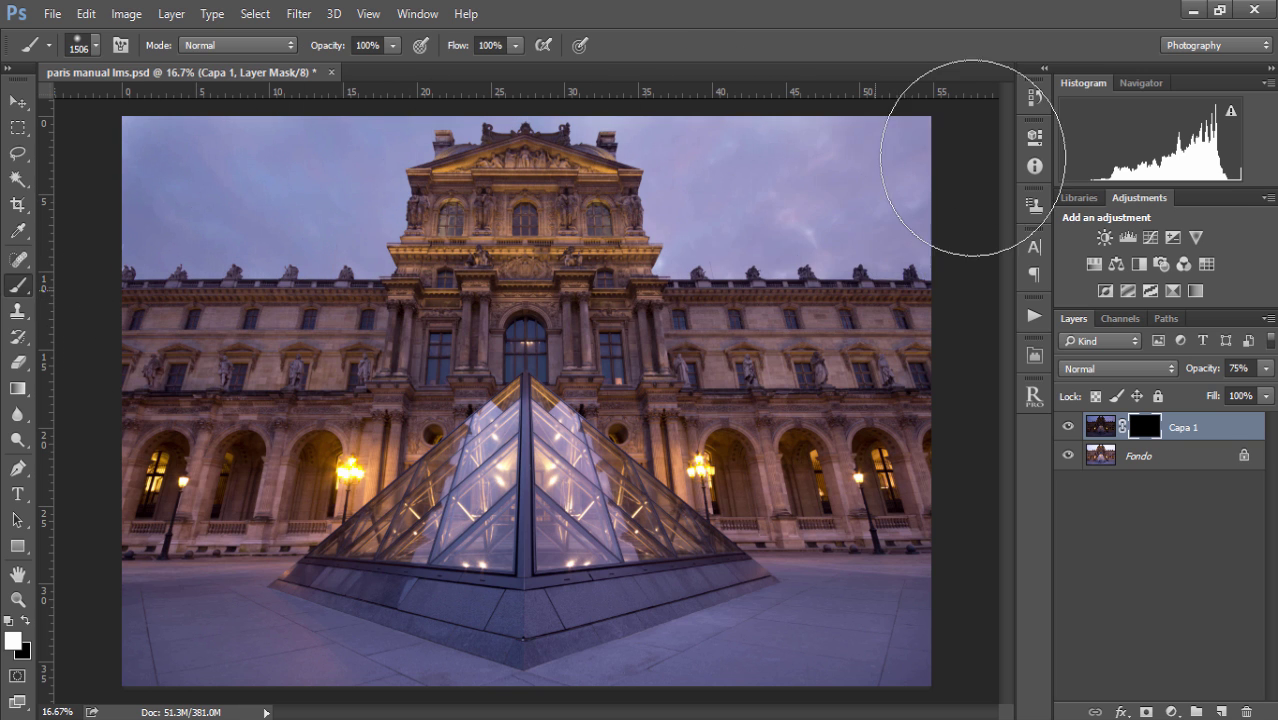
{"action": "left_click", "coordinate": [114, 157]}
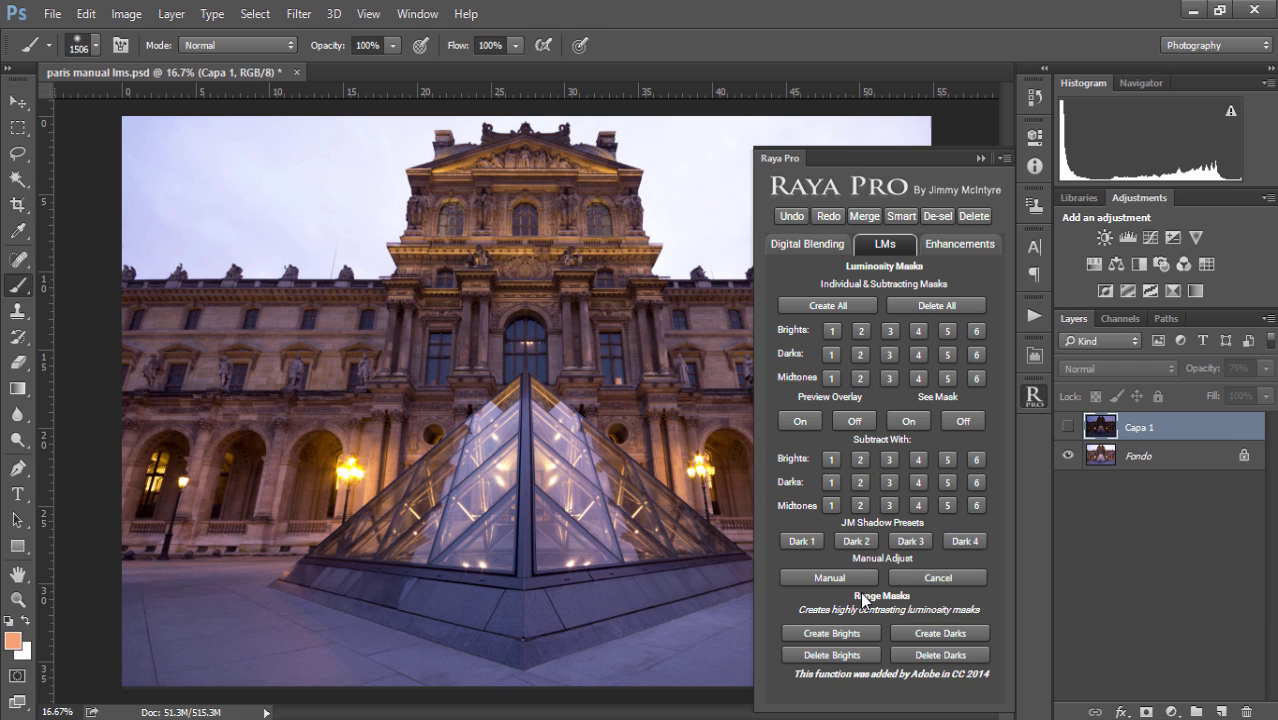
{"action": "left_click", "coordinate": [1119, 319]}
{"action": "scroll", "coordinate": [1276, 451], "scroll_direction": "up", "scroll_amount": 5}
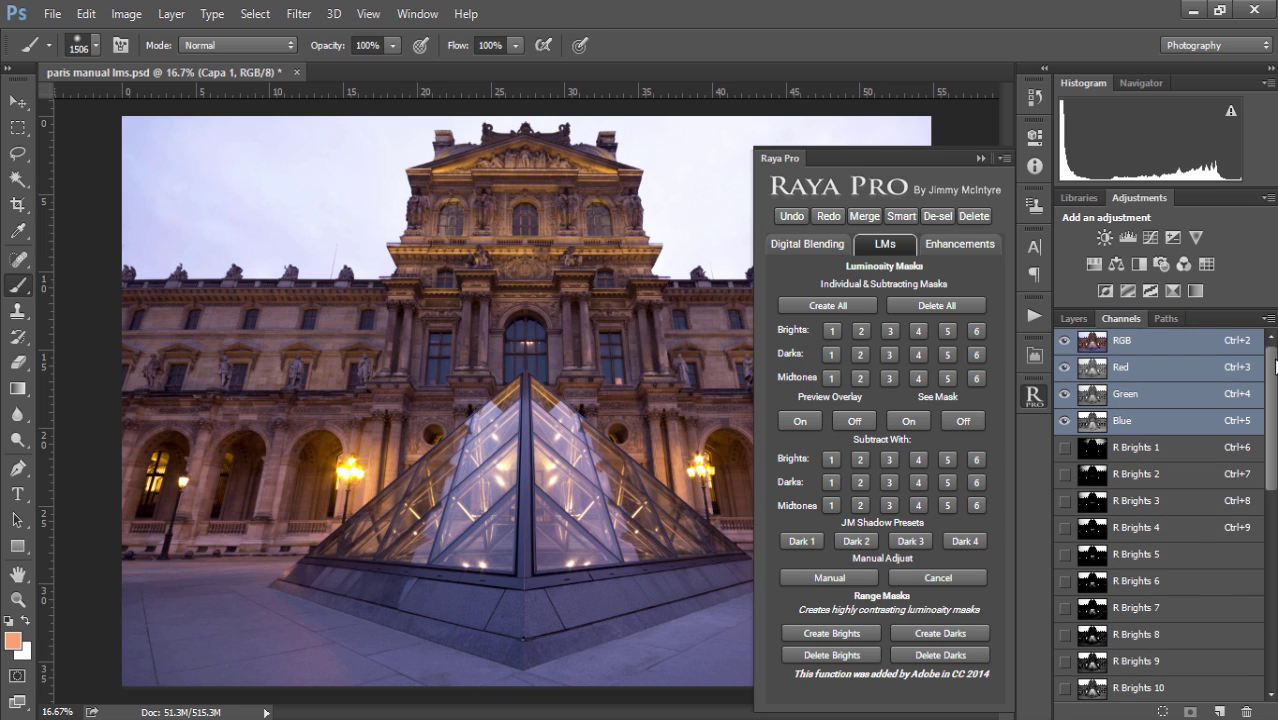
{"action": "left_click", "coordinate": [1093, 413]}
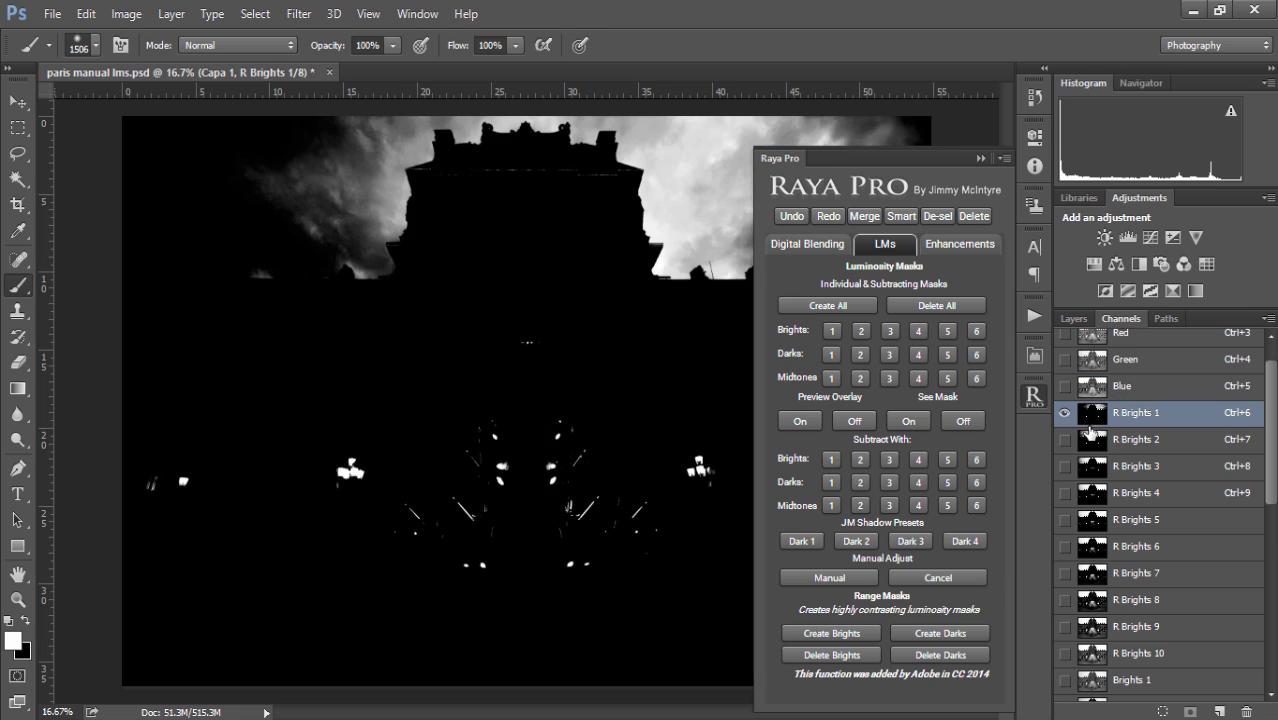
{"action": "left_click", "coordinate": [1090, 440]}
{"action": "left_click", "coordinate": [1092, 467]}
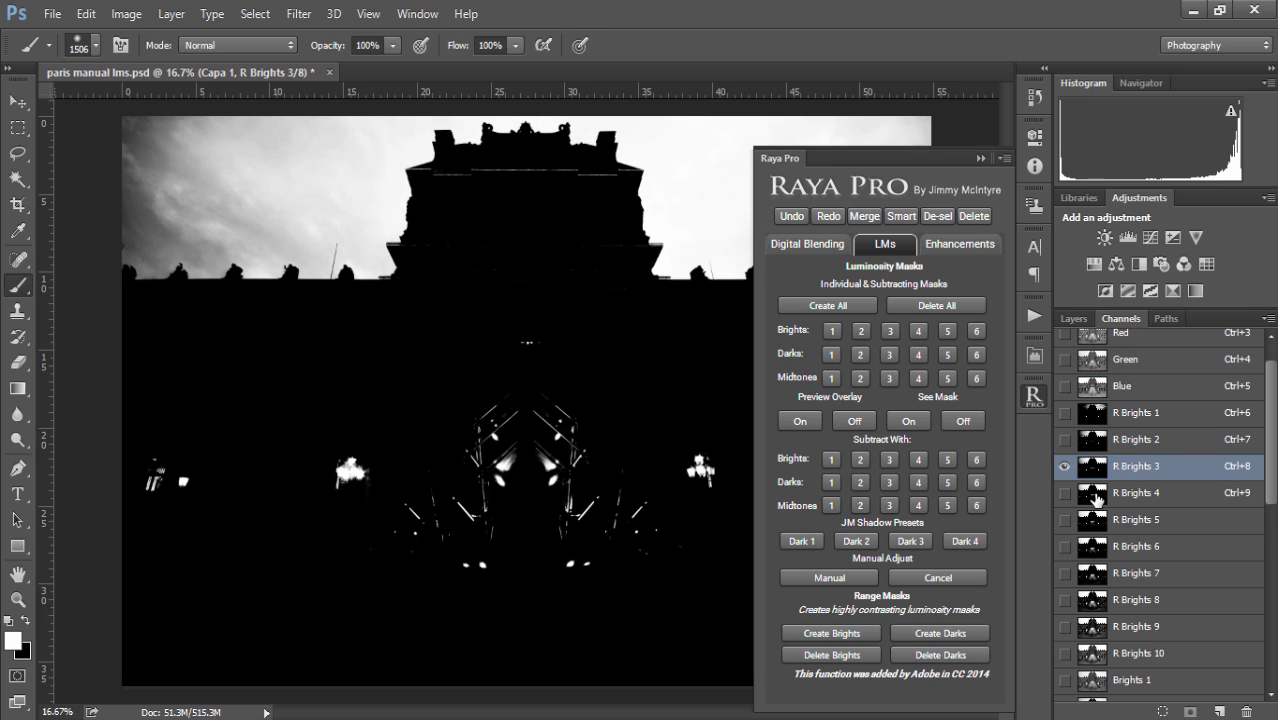
{"action": "left_click", "coordinate": [1096, 495]}
{"action": "left_click", "coordinate": [1097, 522]}
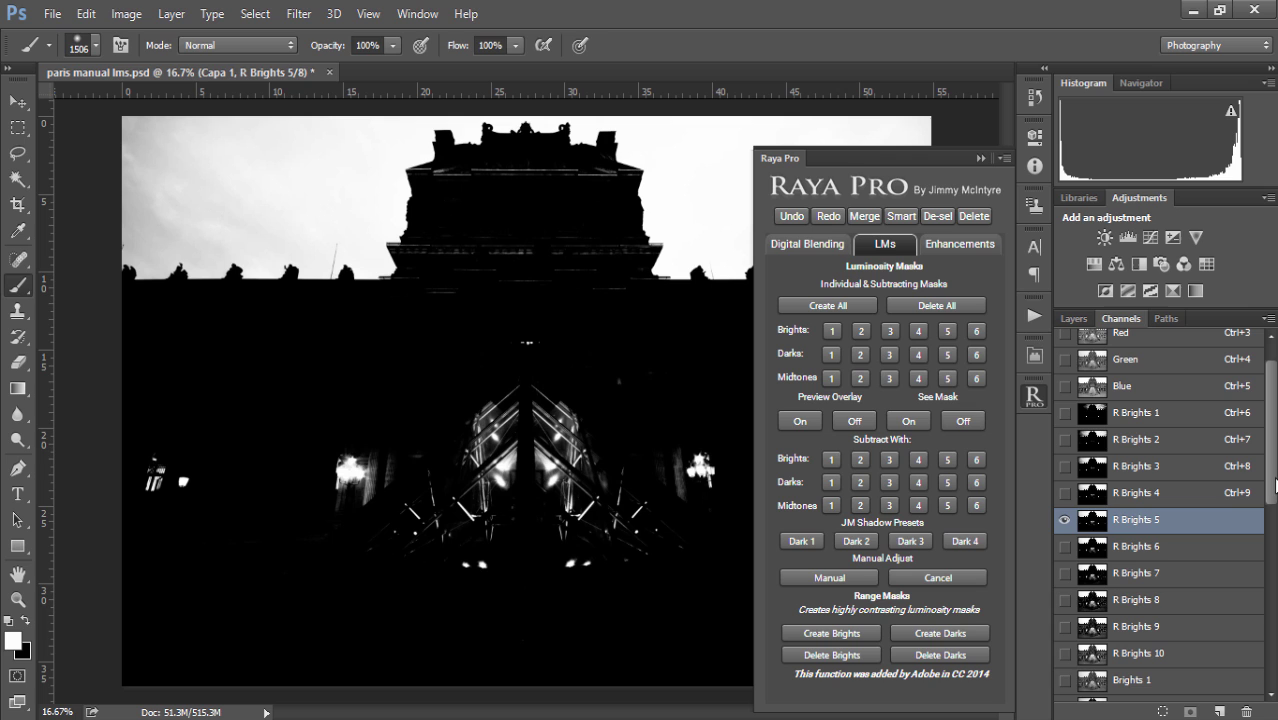
{"action": "scroll", "coordinate": [1274, 466], "scroll_direction": "down", "scroll_amount": 4}
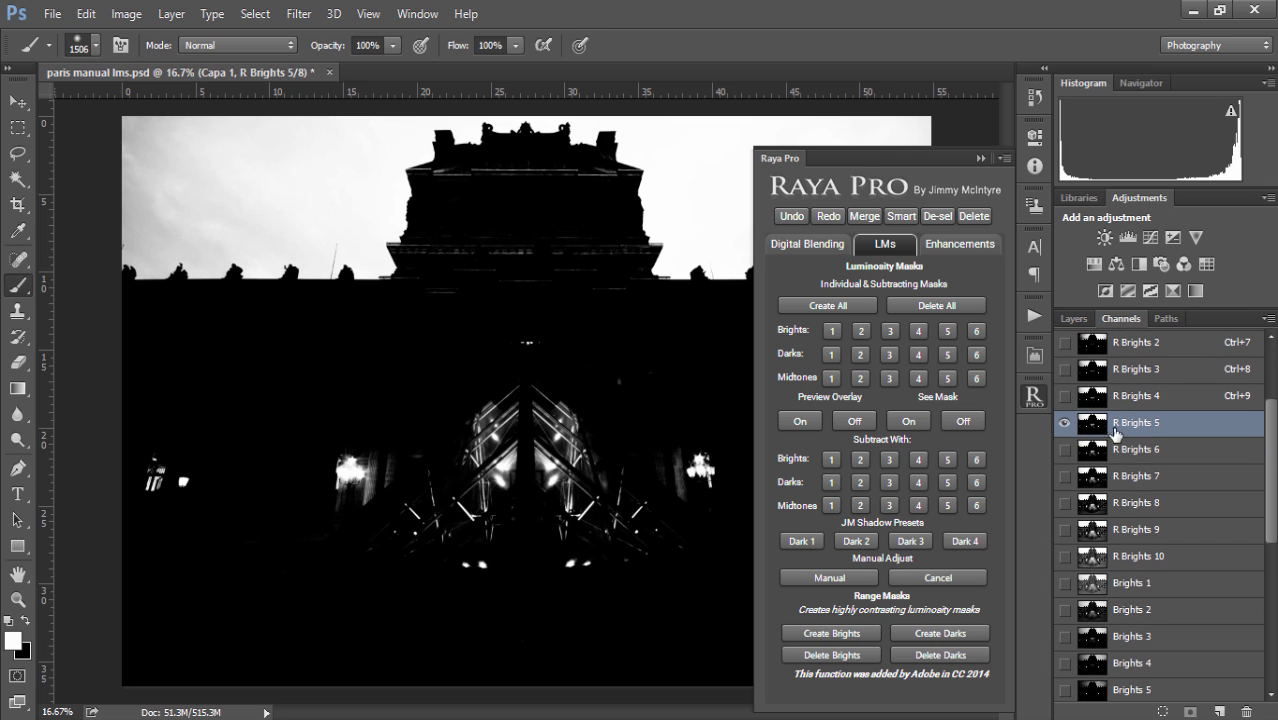
{"action": "left_click", "coordinate": [981, 160]}
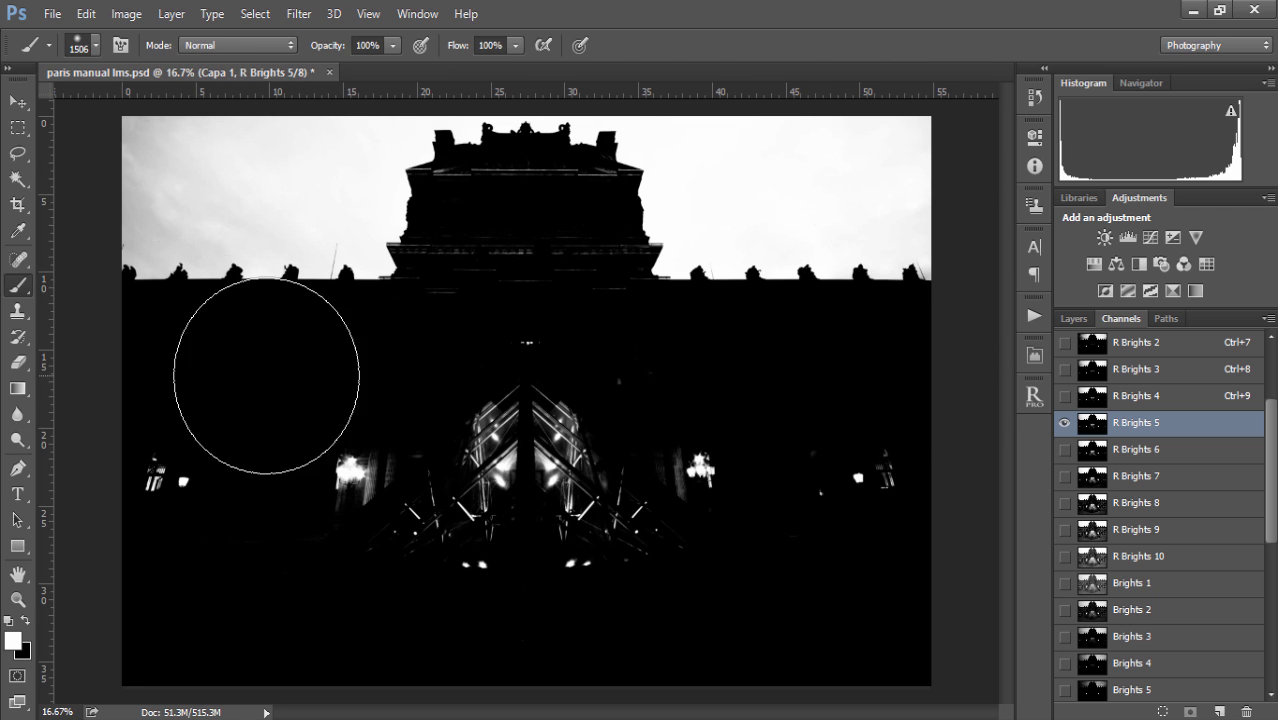
{"action": "left_click", "coordinate": [1090, 452]}
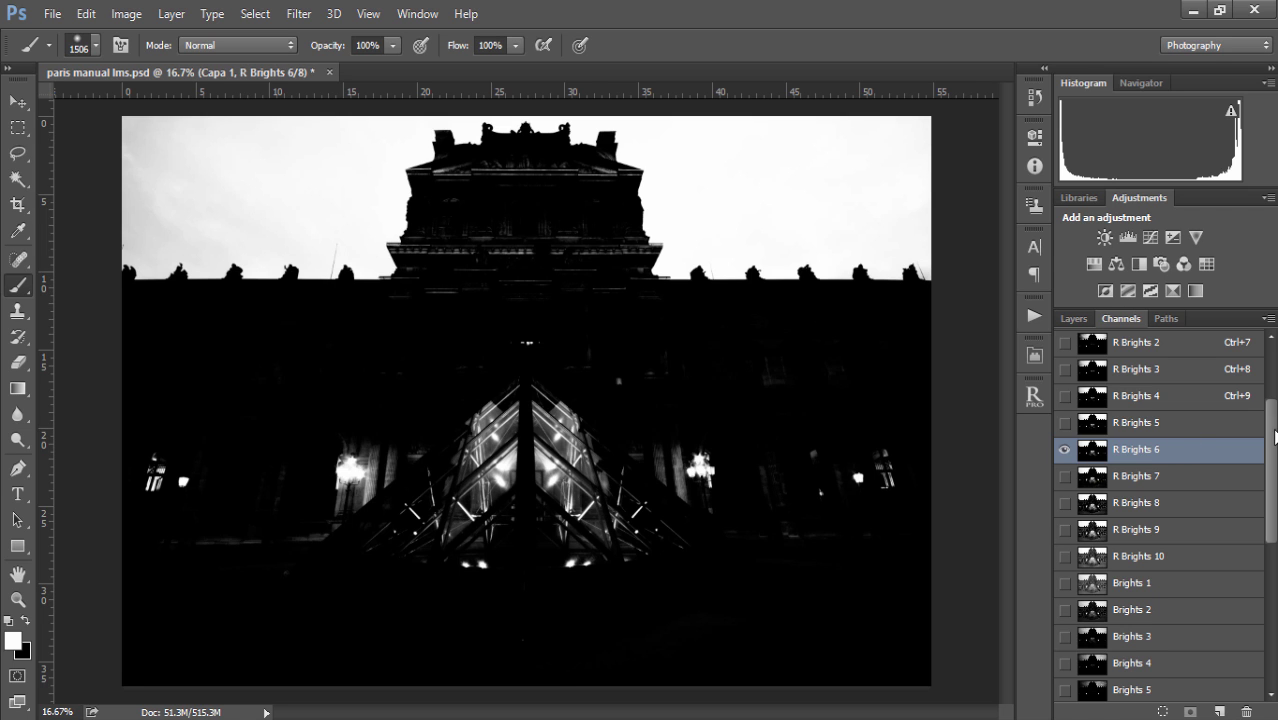
{"action": "scroll", "coordinate": [1180, 500], "scroll_direction": "down", "scroll_amount": 2}
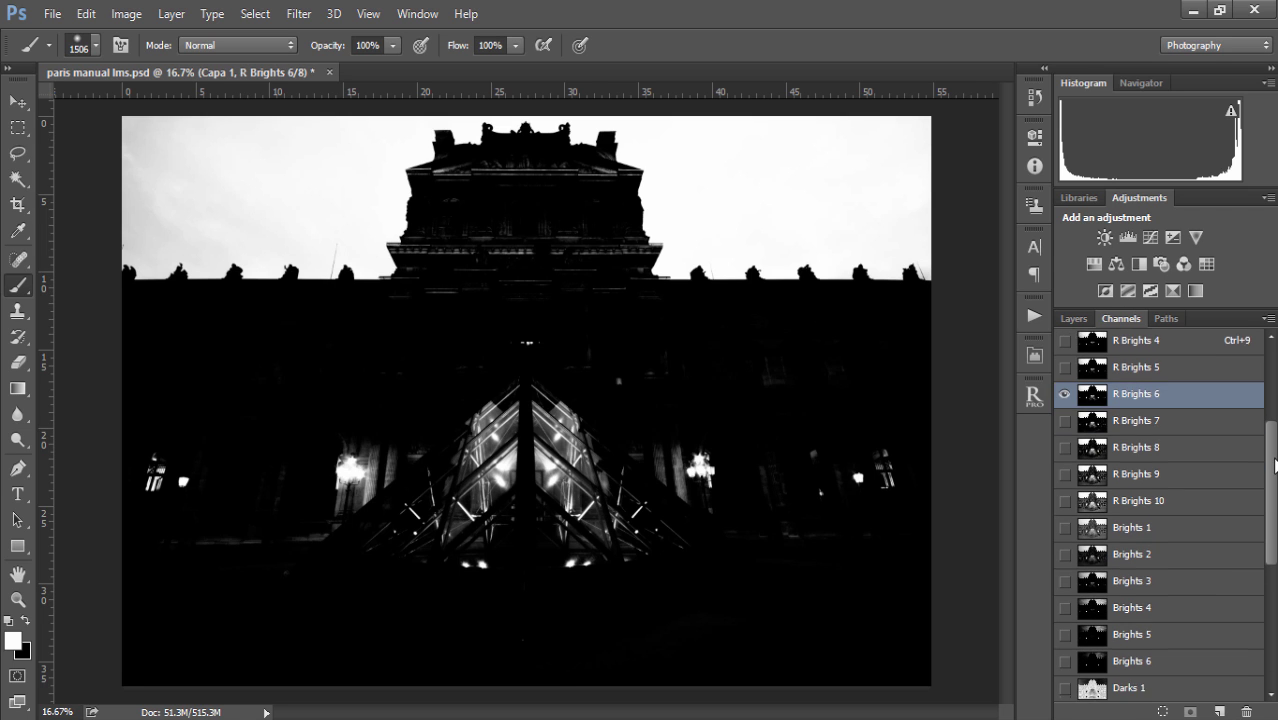
{"action": "left_click", "coordinate": [1090, 553]}
{"action": "left_click", "coordinate": [1090, 580]}
{"action": "left_click", "coordinate": [1092, 606]}
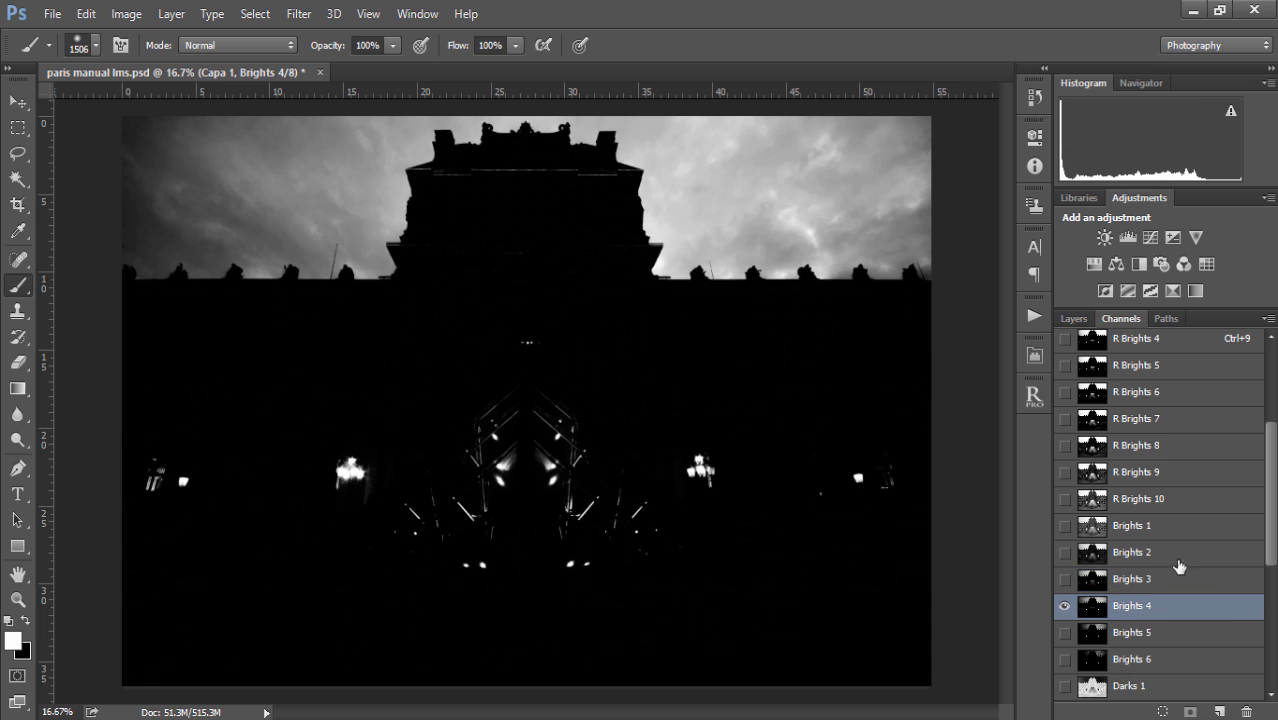
{"action": "scroll", "coordinate": [1120, 492], "scroll_direction": "up", "scroll_amount": 5}
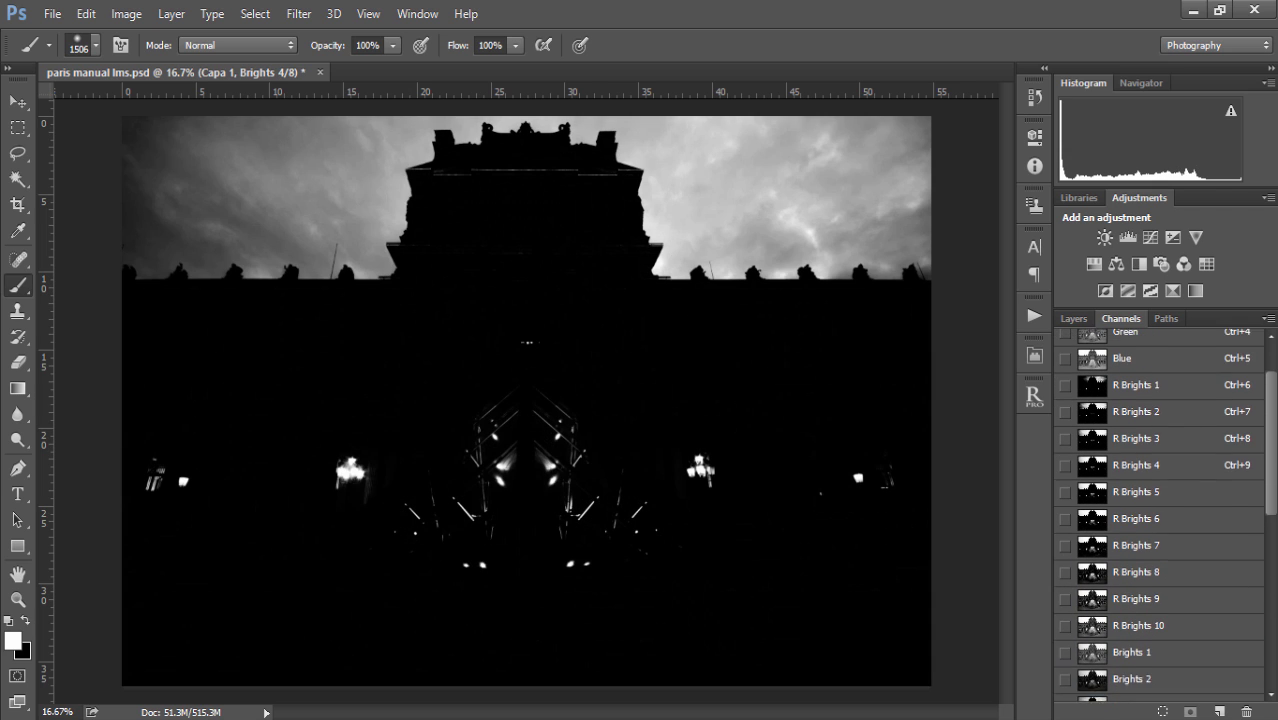
{"action": "left_click", "coordinate": [1090, 443]}
{"action": "left_click", "coordinate": [1092, 470]}
{"action": "left_click", "coordinate": [1090, 497]}
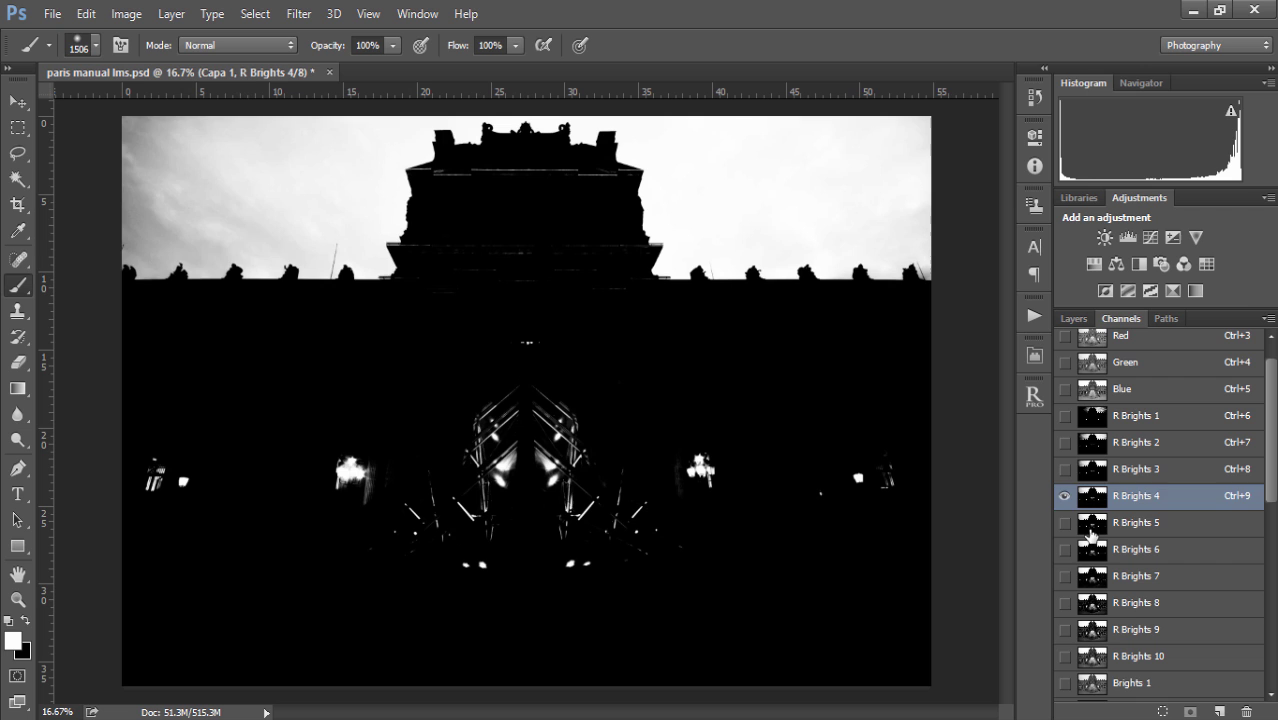
{"action": "left_click", "coordinate": [1093, 537]}
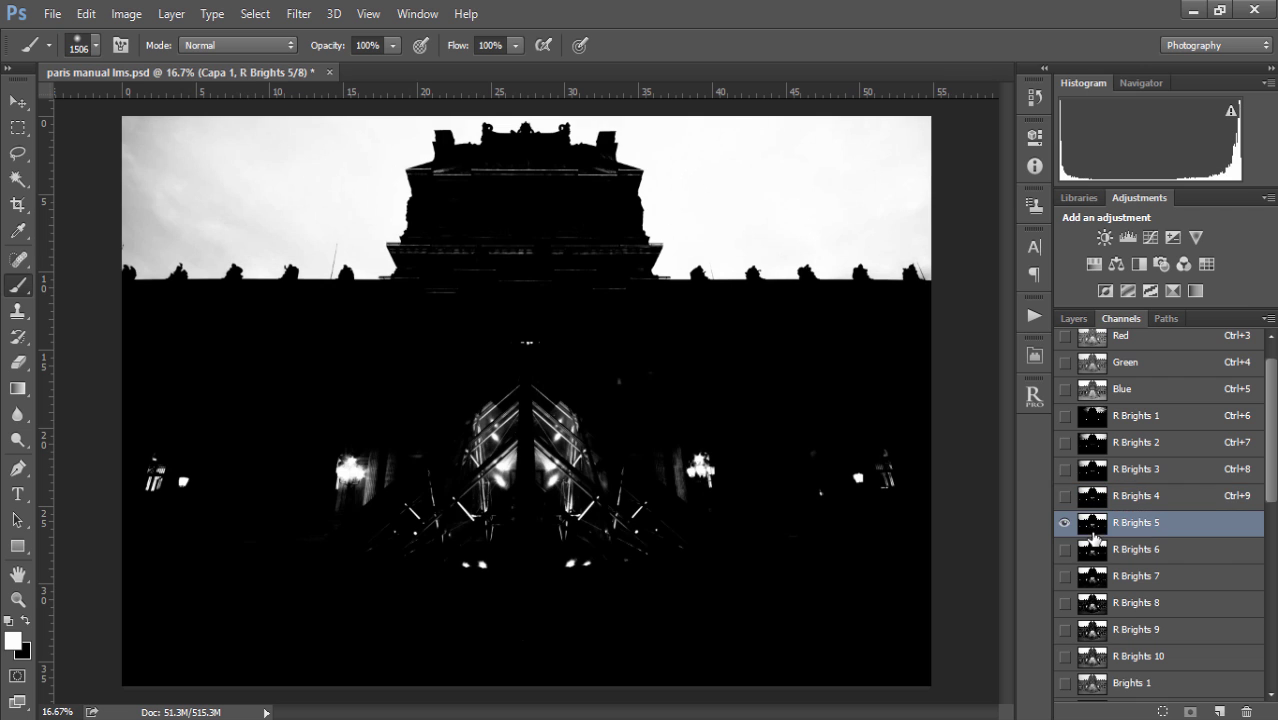
{"action": "left_click", "coordinate": [1073, 318]}
{"action": "left_click", "coordinate": [1103, 425]}
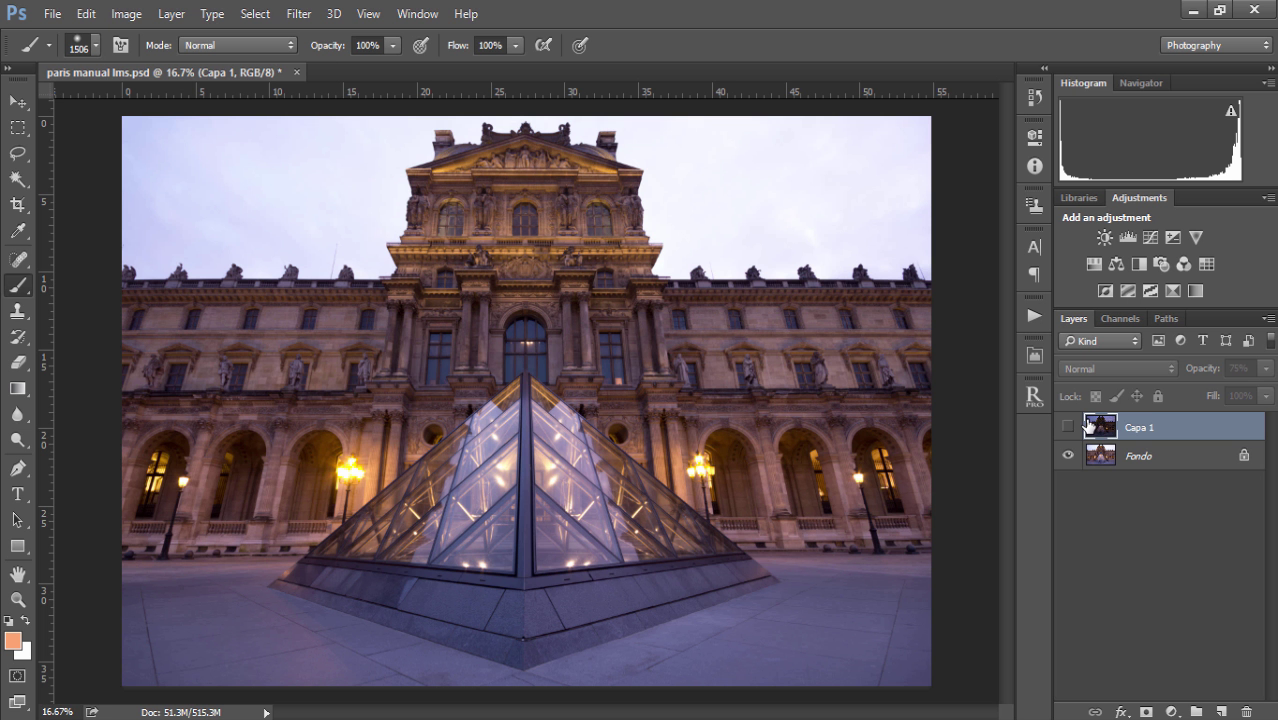
{"action": "left_click", "coordinate": [1033, 398]}
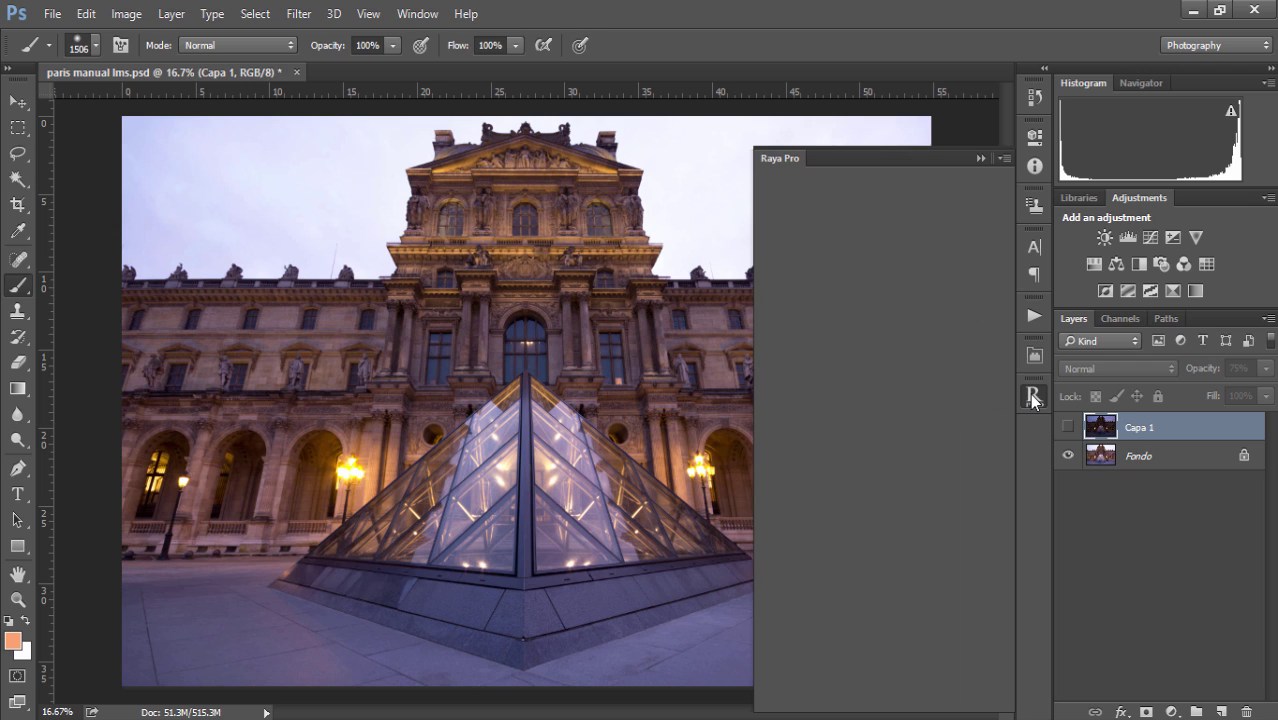
{"action": "left_click", "coordinate": [885, 244]}
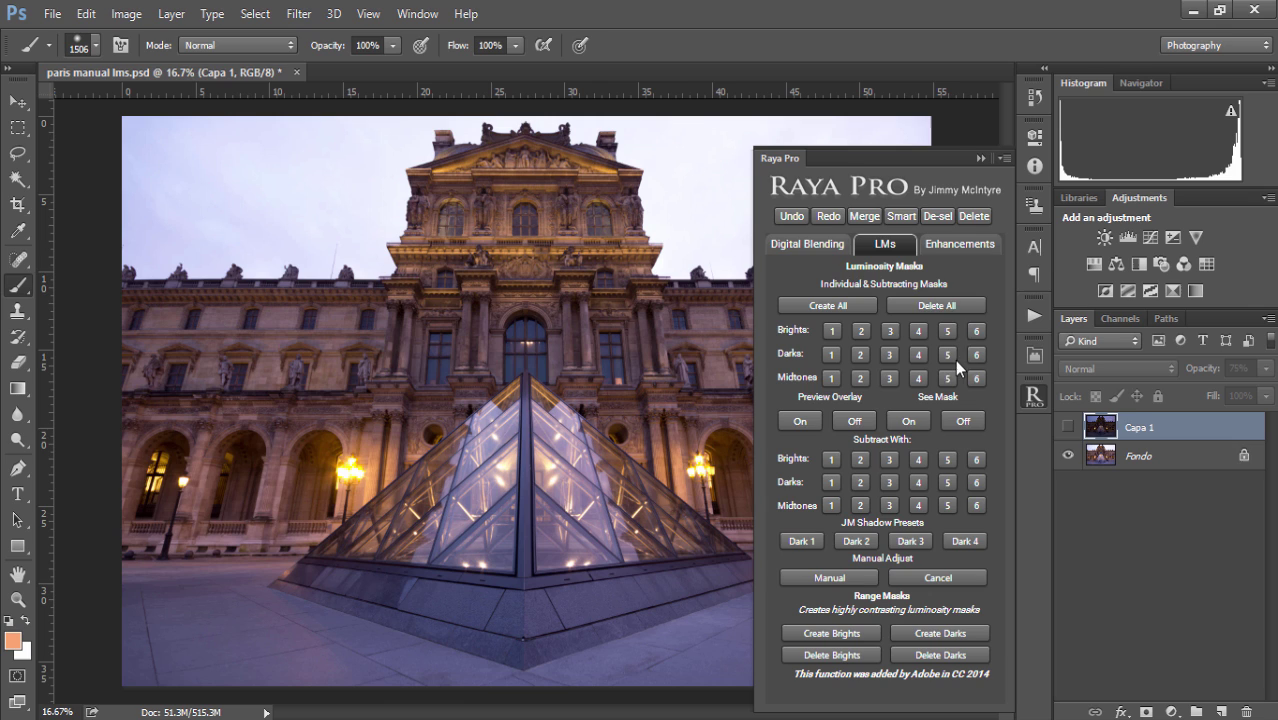